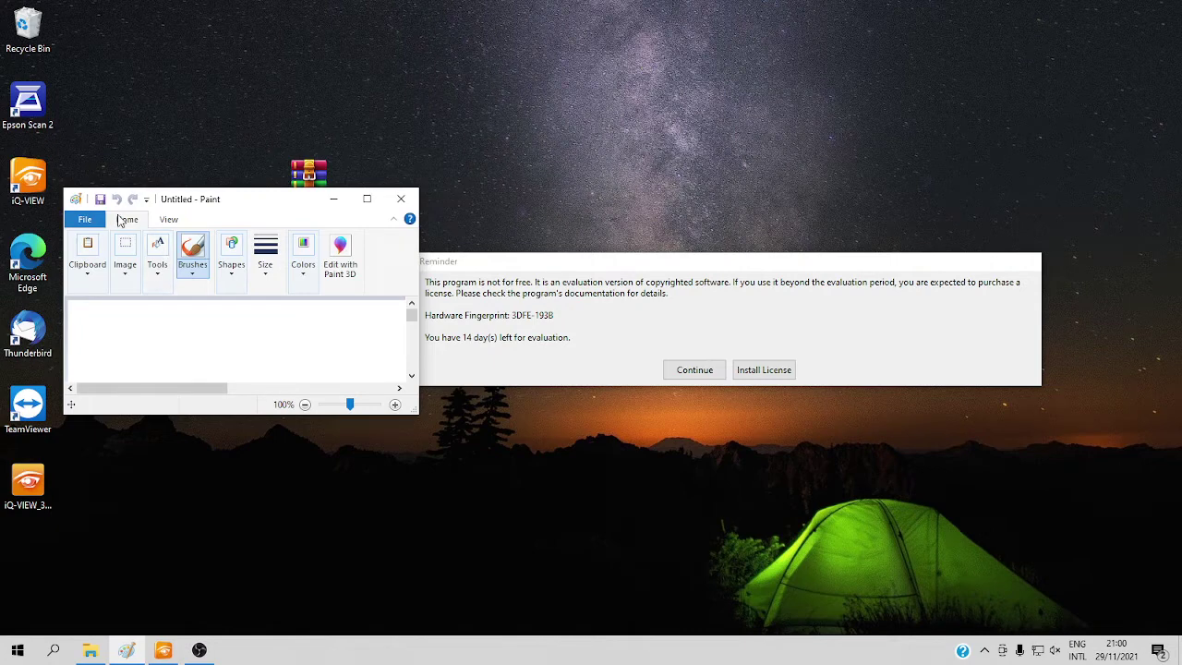
Draw a small freehand pencil arrow pointing toward the Reminder dialog, redrawing the shaft shorter
left_click(160, 245)
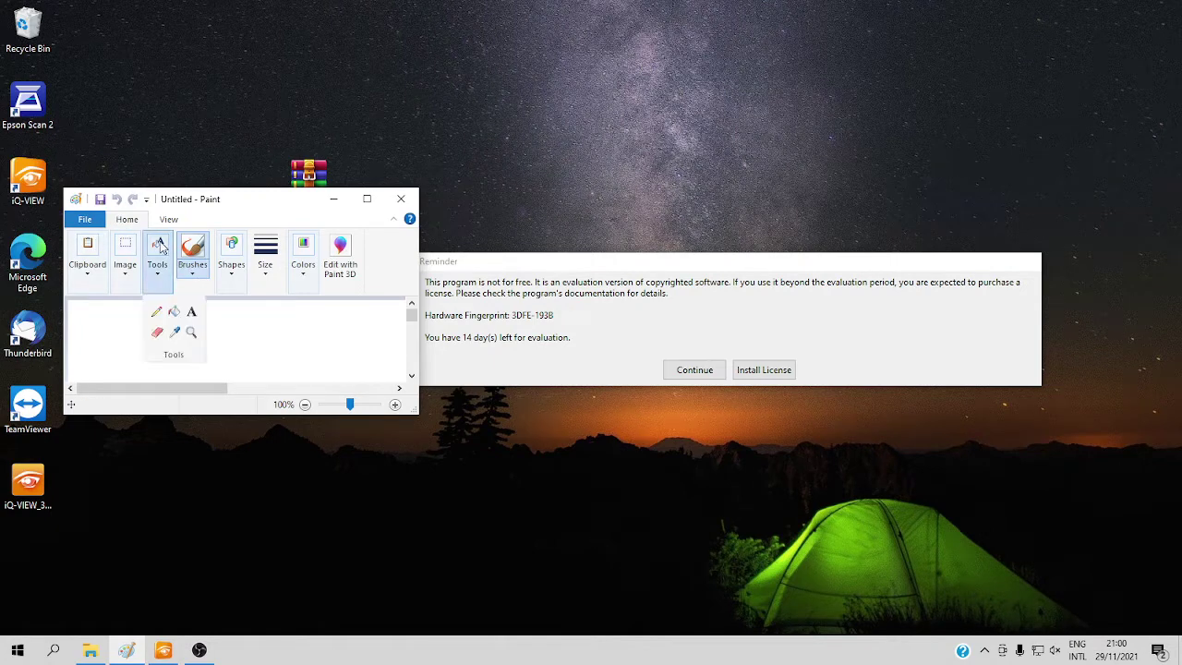
left_click(156, 311)
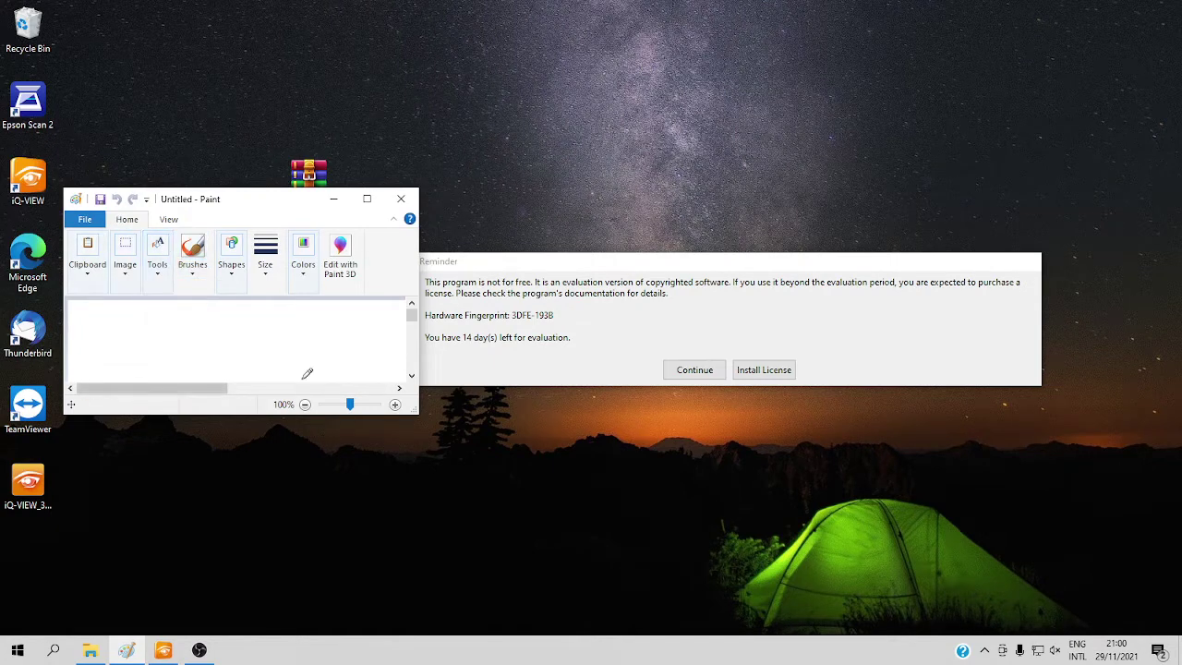
mouse_move(366, 348)
left_mouse_down()
mouse_move(394, 342)
mouse_move(293, 362)
left_mouse_up()
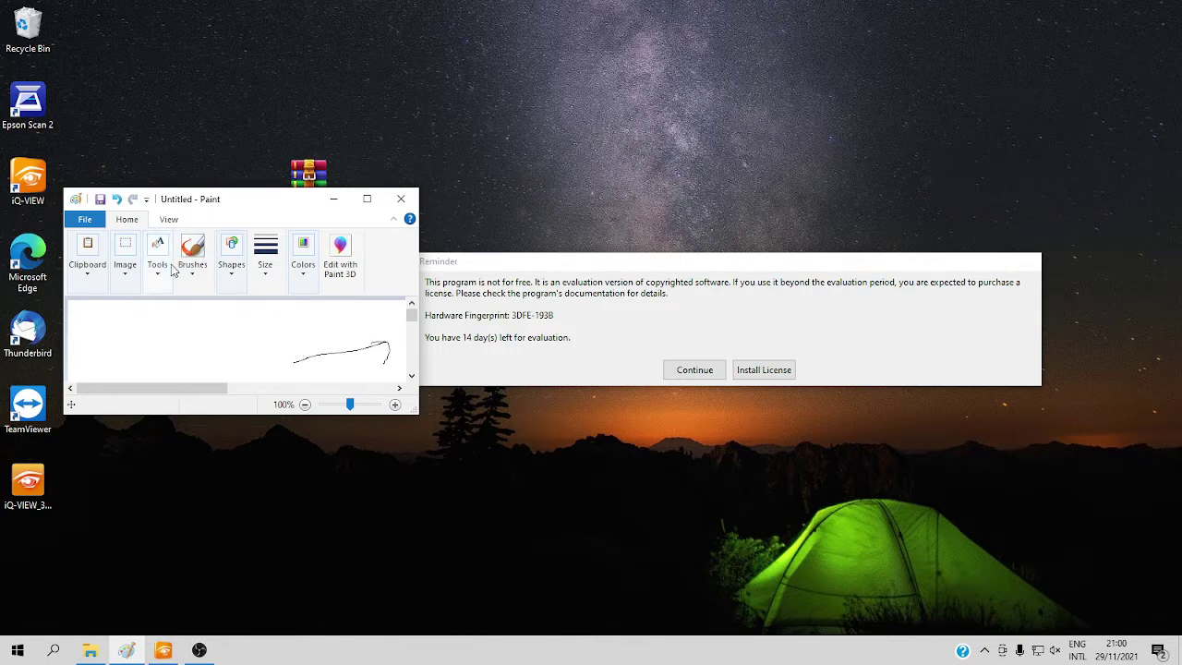
left_click(116, 200)
left_click_drag(386, 343, 332, 365)
Add the text "cara reset trial IQVEW" to the canvas, to the left of the arrow
left_click(81, 262)
left_click(124, 259)
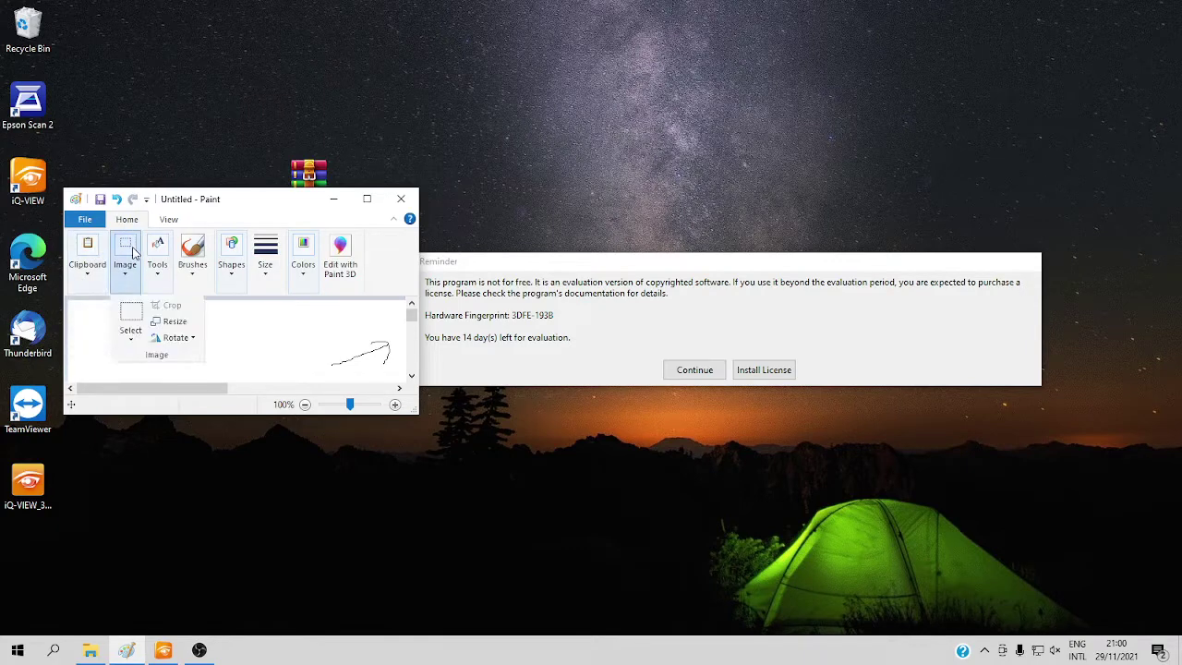
left_click(161, 255)
left_click(190, 310)
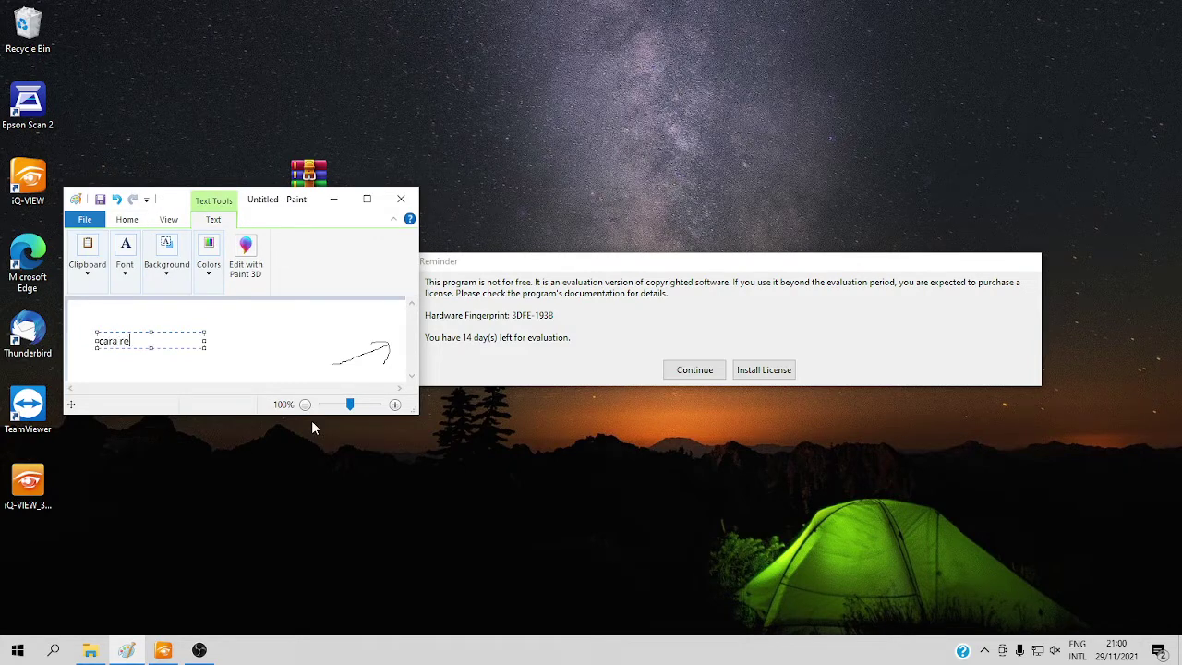
type("et trial IQVEW")
key("Return")
type("20")
left_click(243, 344)
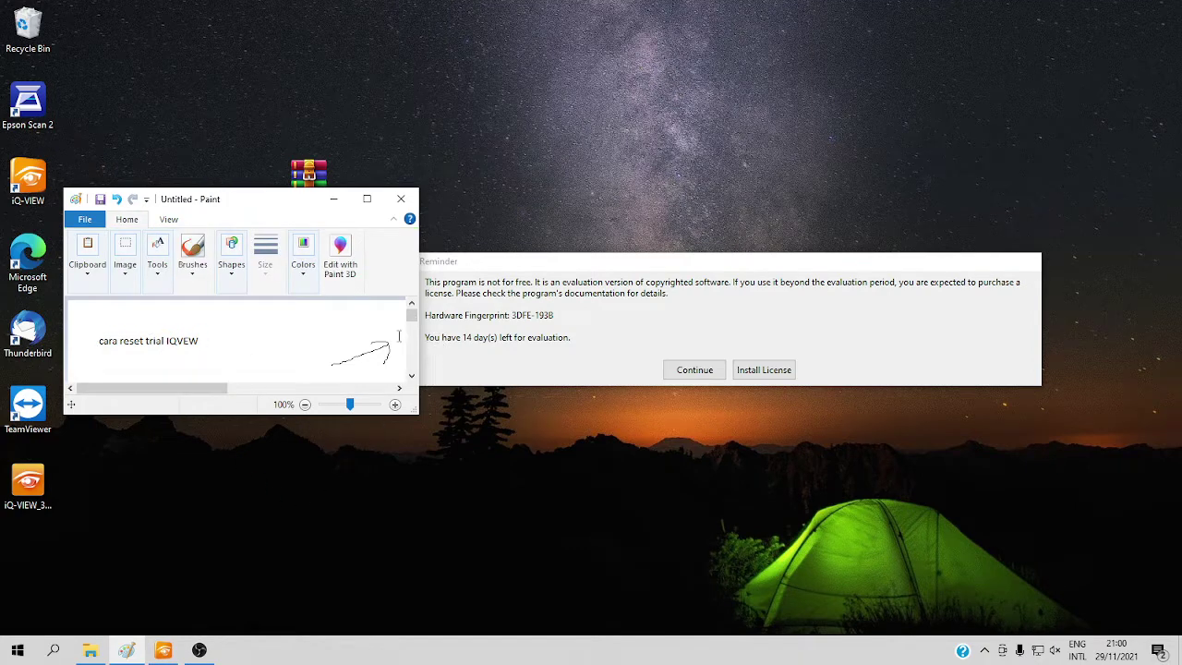
Highlight the remaining evaluation days in the Reminder dialog
left_click_drag(435, 341, 520, 350)
left_click_drag(434, 338, 514, 339)
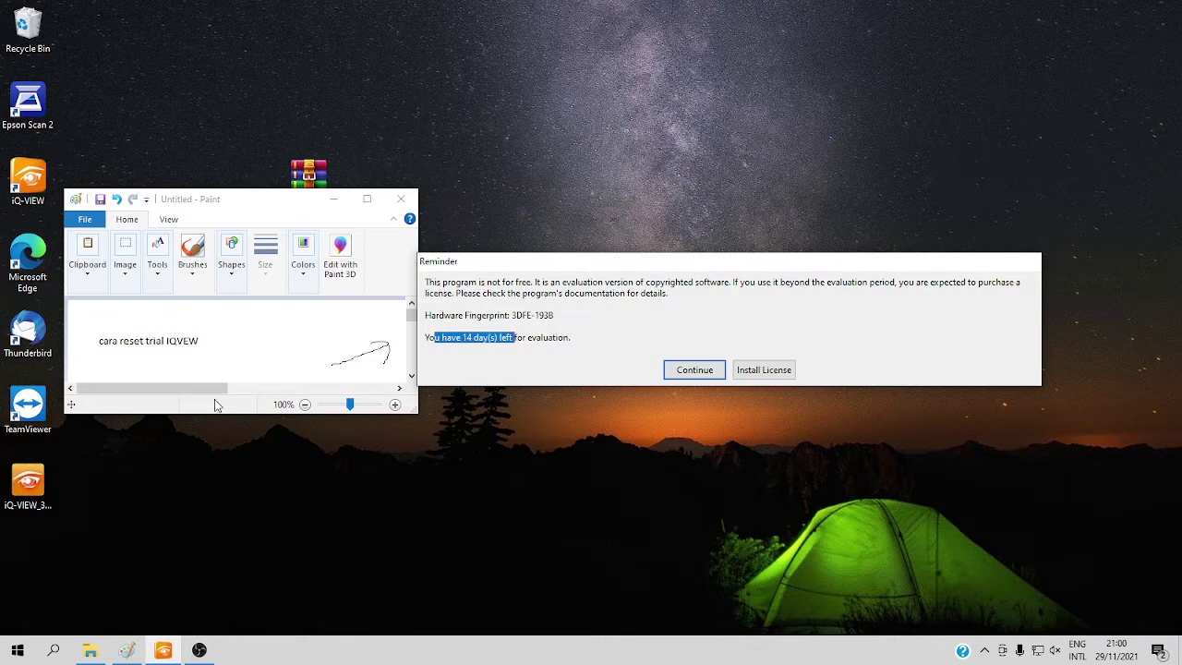
left_click_drag(434, 338, 498, 339)
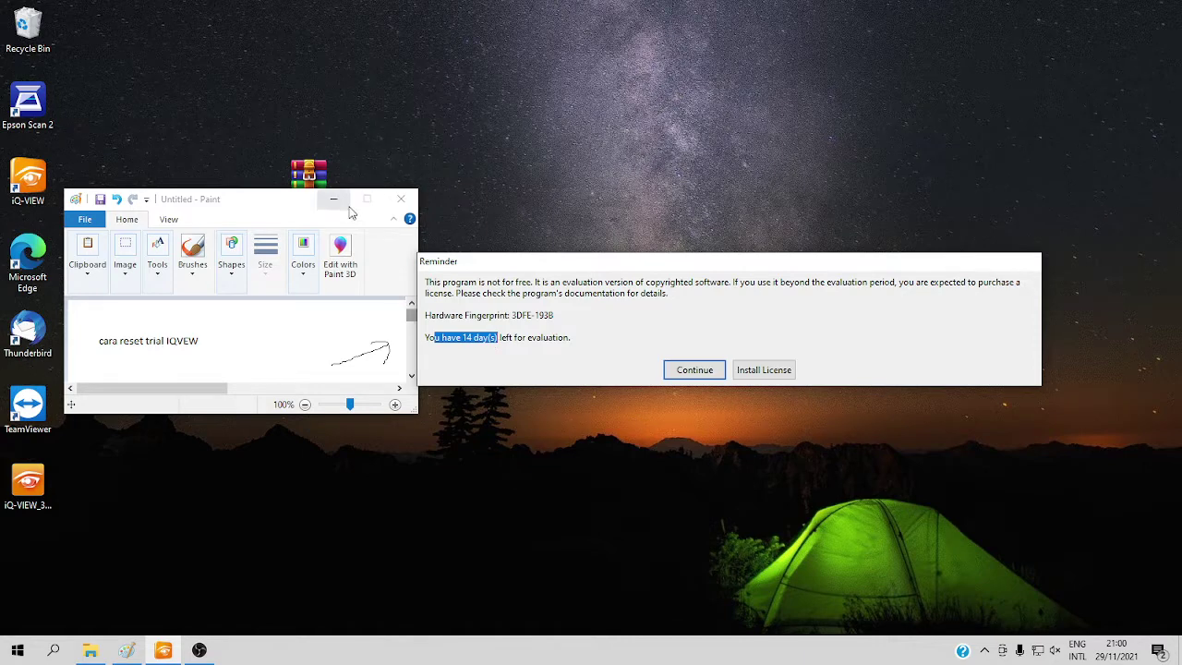
Move the Paint window clear of the desktop archive and add the text "silahkan download dulu fili ini di deskripsi" beside the arrow
mouse_move(282, 207)
left_mouse_down()
mouse_move(679, 89)
mouse_move(719, 49)
mouse_move(668, 29)
mouse_move(670, 46)
mouse_move(637, 76)
mouse_move(60, 126)
mouse_move(71, 136)
left_mouse_up()
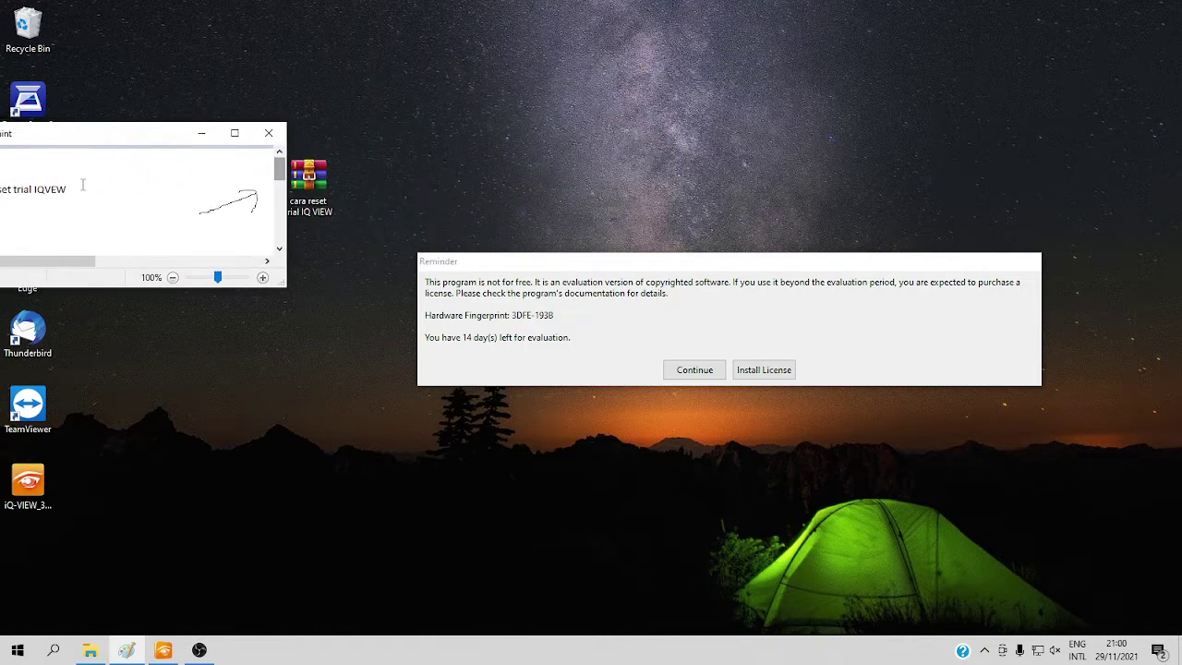
left_click_drag(152, 129, 101, 132)
left_click_drag(203, 211, 96, 226)
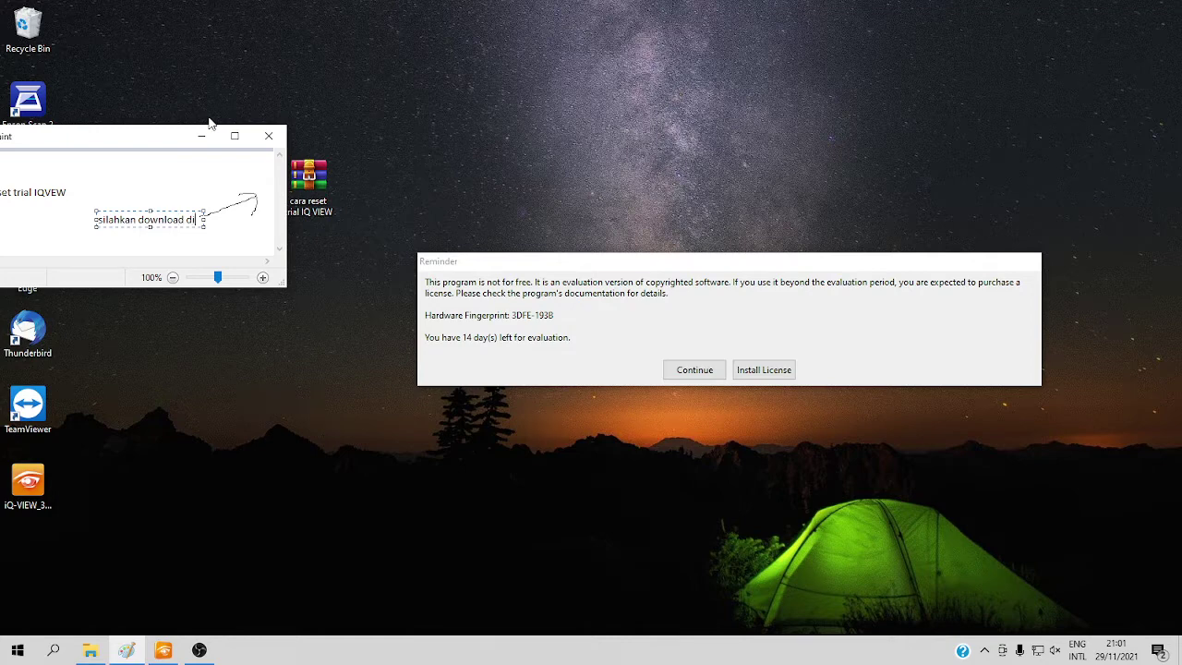
type("silahkan download dulu")
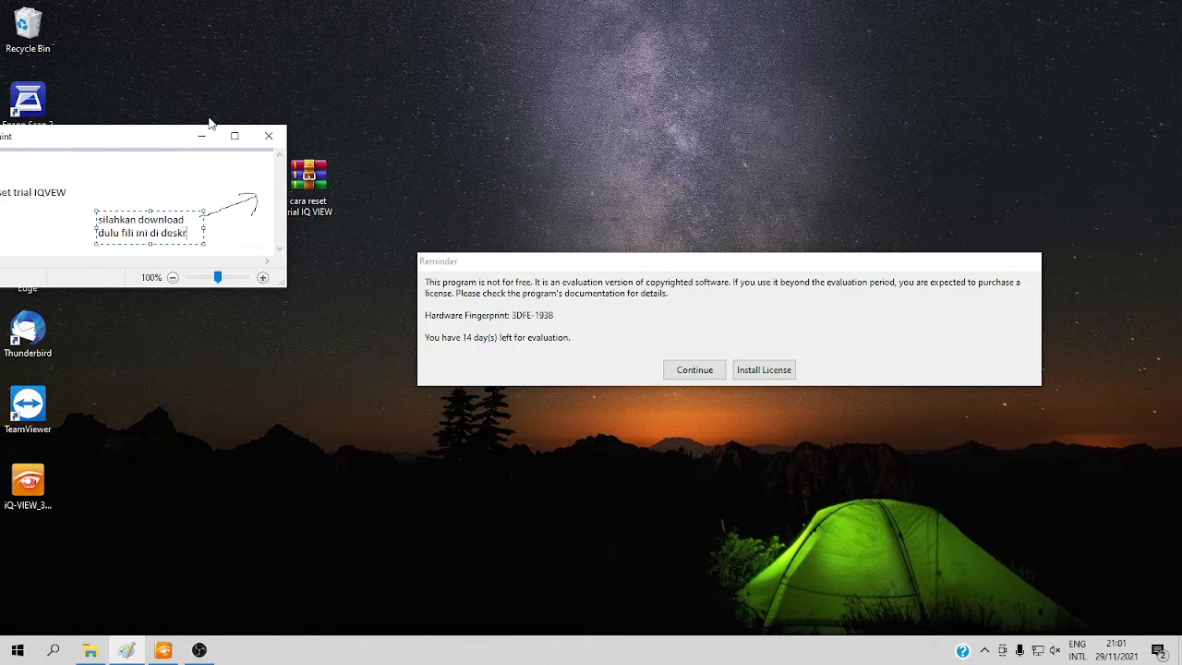
type("fili ini di deskripsi")
left_click(238, 243)
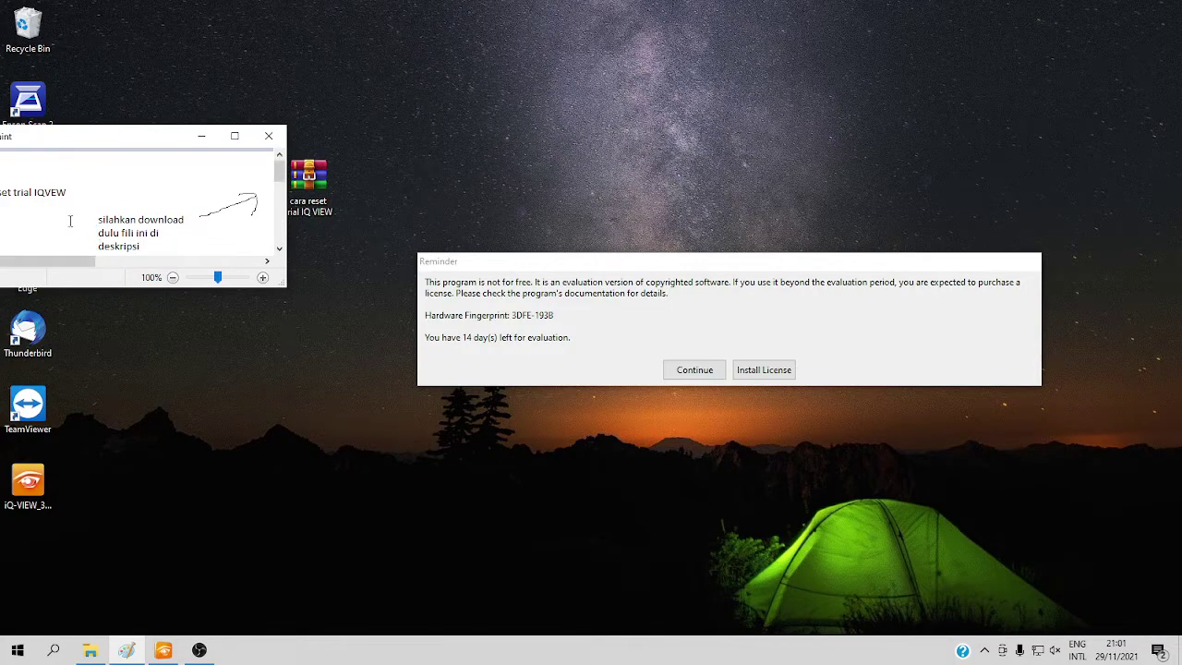
Close the Paint drawing without saving the changes
mouse_move(151, 143)
left_mouse_down()
mouse_move(118, 145)
mouse_move(143, 165)
left_mouse_up()
left_click(204, 650)
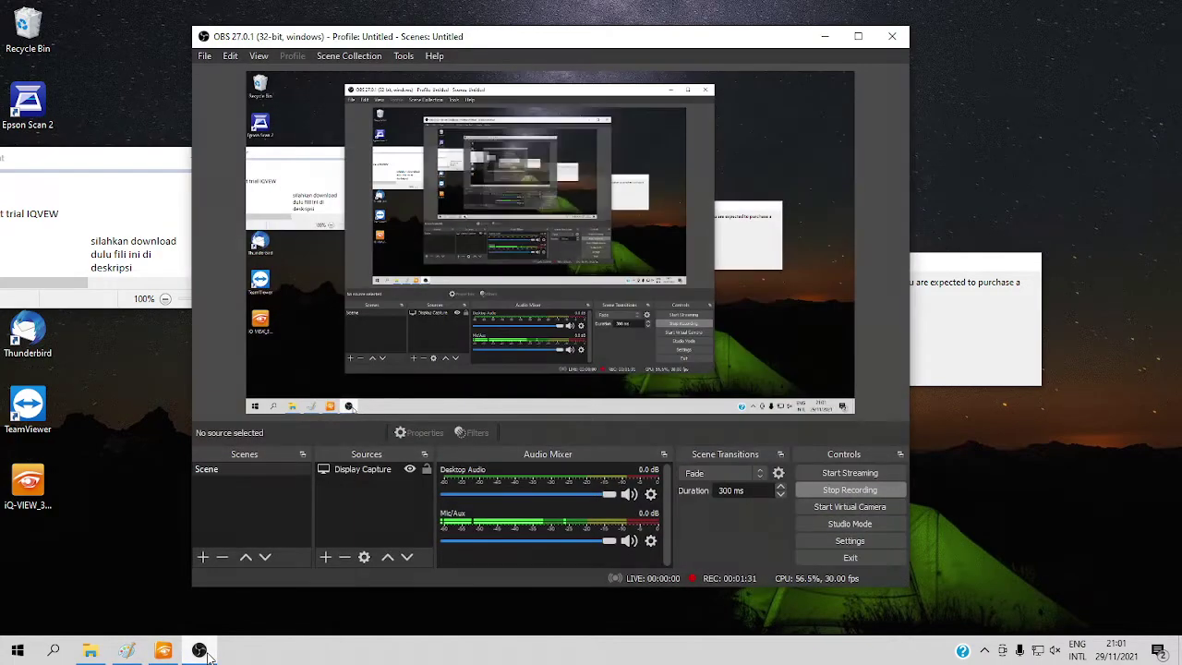
left_click(206, 650)
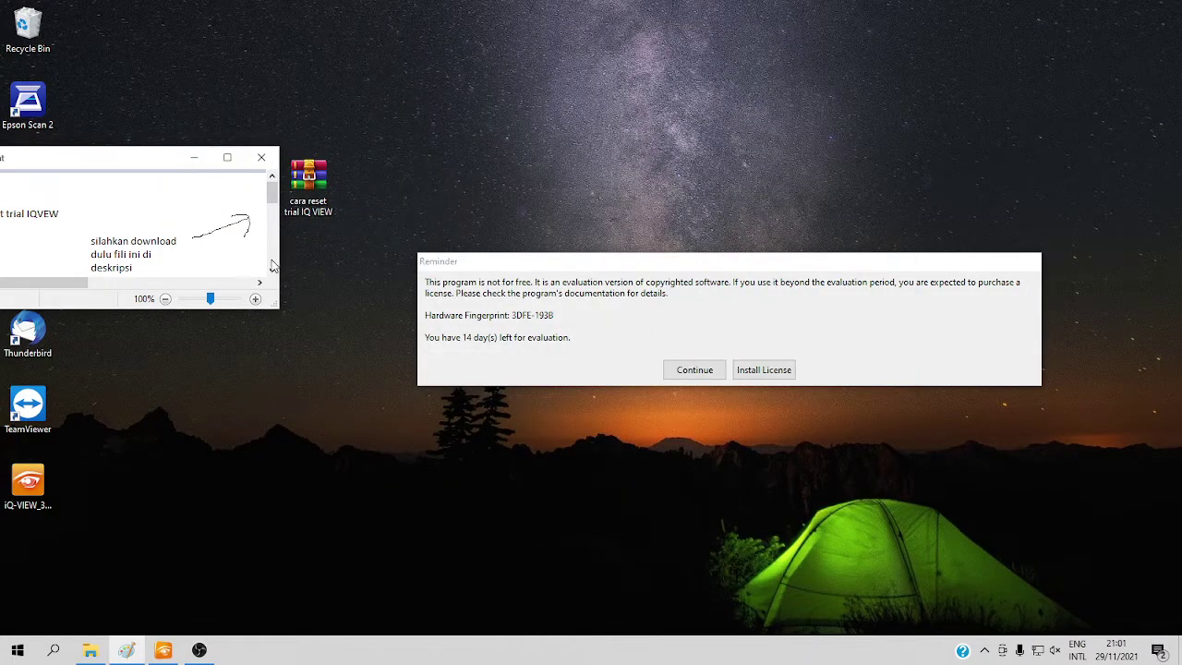
left_click_drag(164, 159, 164, 159)
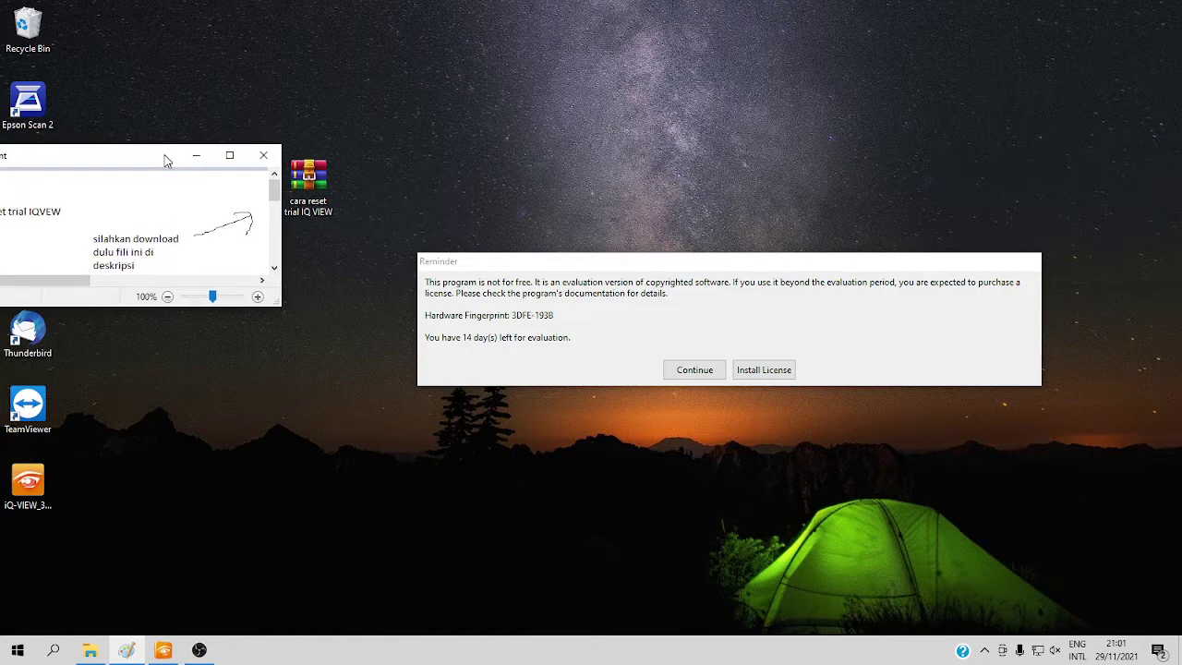
left_click(264, 155)
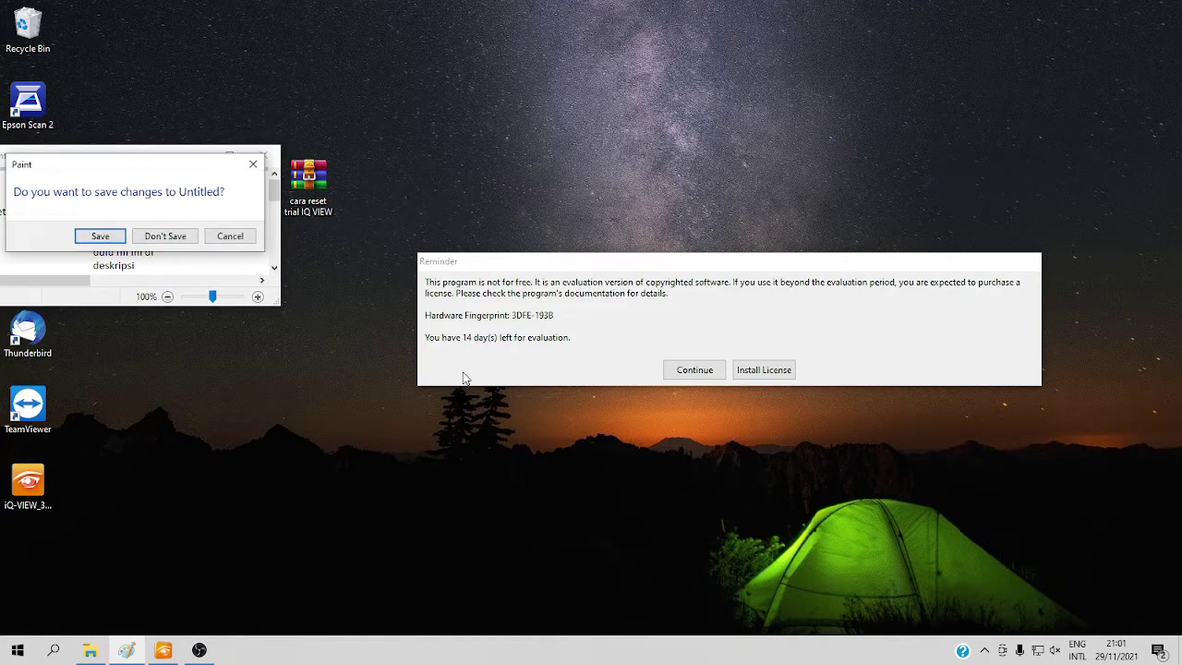
left_click(166, 235)
Move the Reminder dialog beneath the desktop archive and examine its line about the remaining evaluation period
left_click_drag(435, 338, 498, 337)
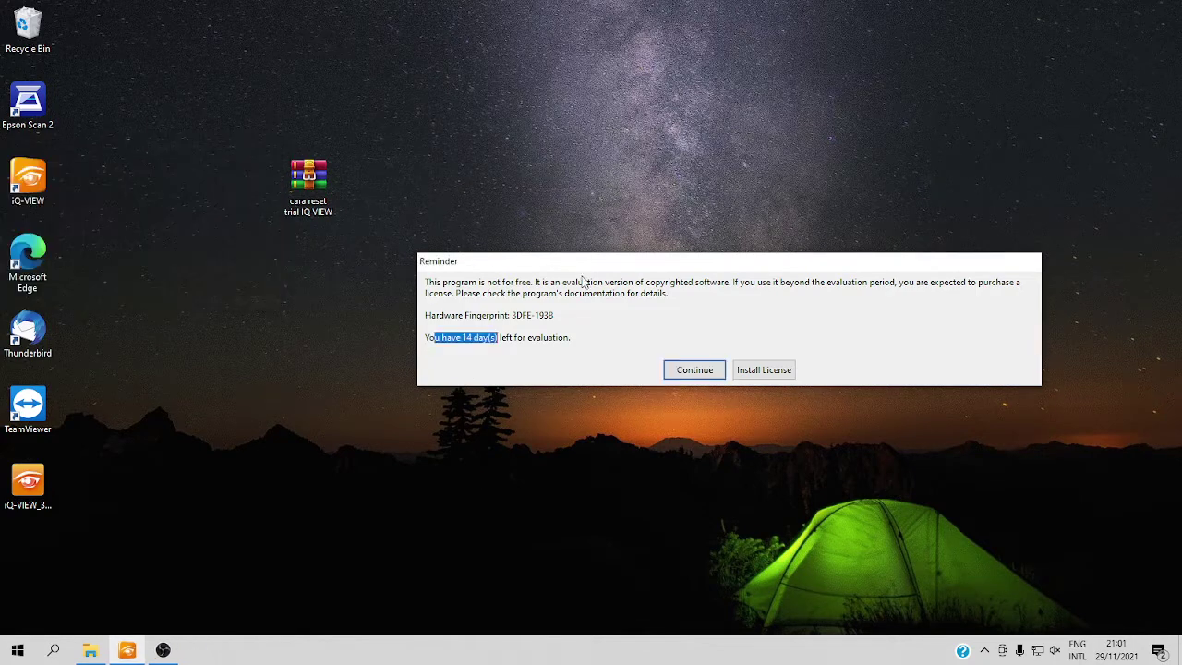
mouse_move(599, 271)
left_mouse_down()
mouse_move(398, 250)
mouse_move(429, 248)
left_mouse_up()
left_click(409, 317)
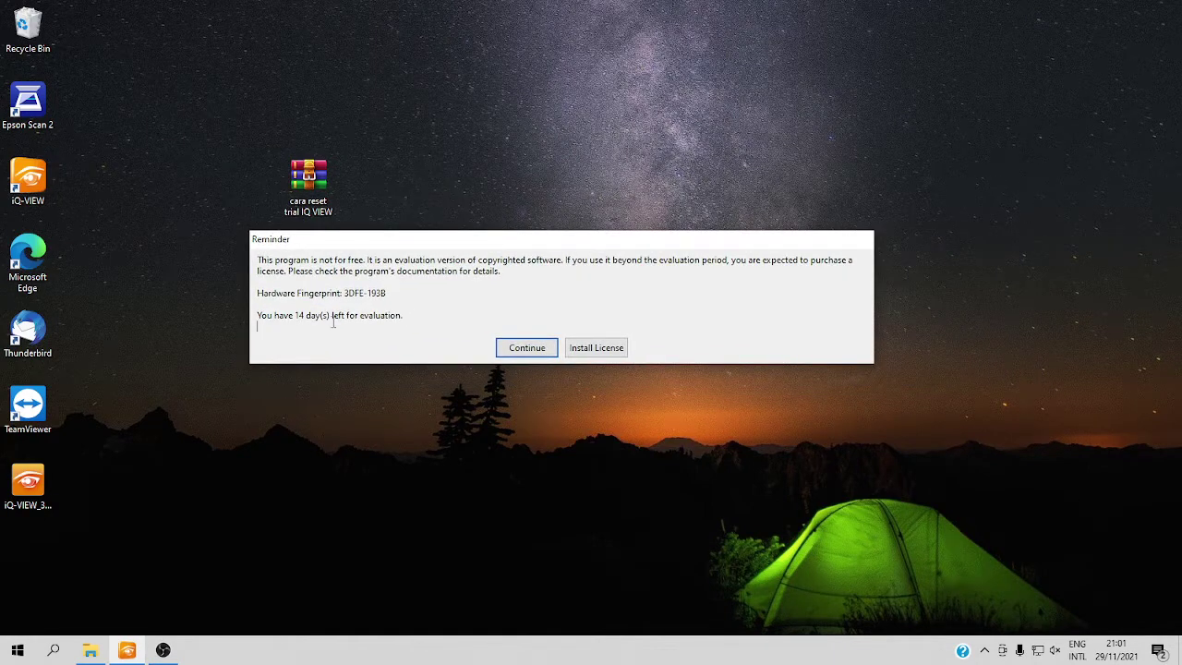
left_click_drag(291, 317, 369, 317)
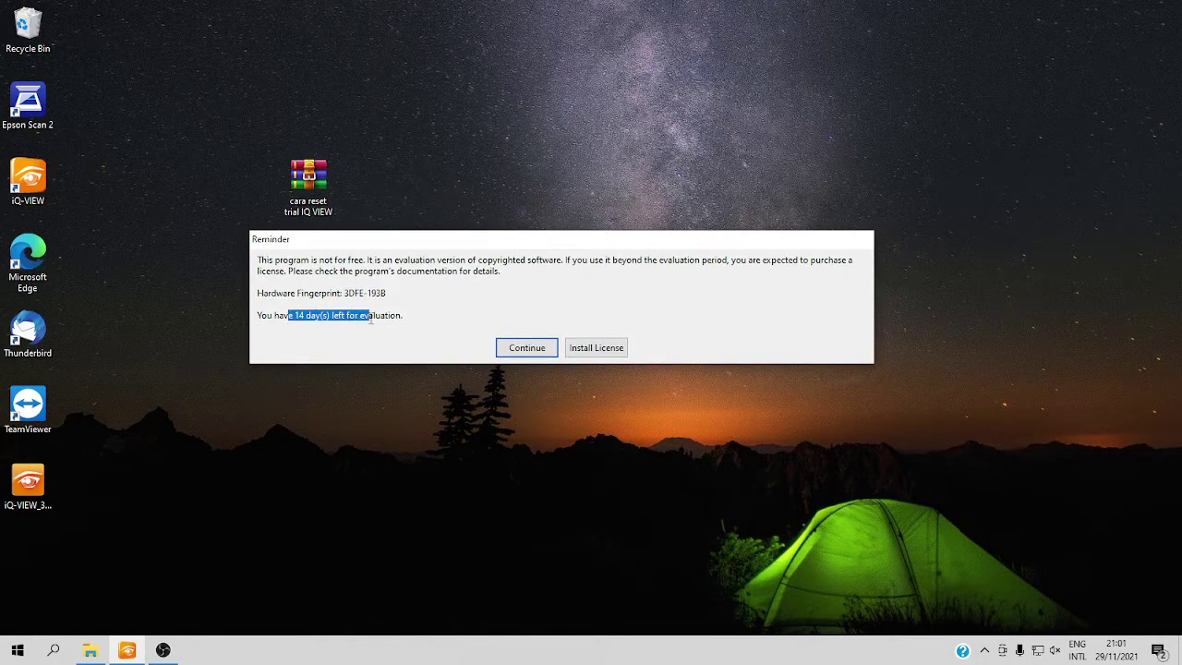
left_click(367, 326)
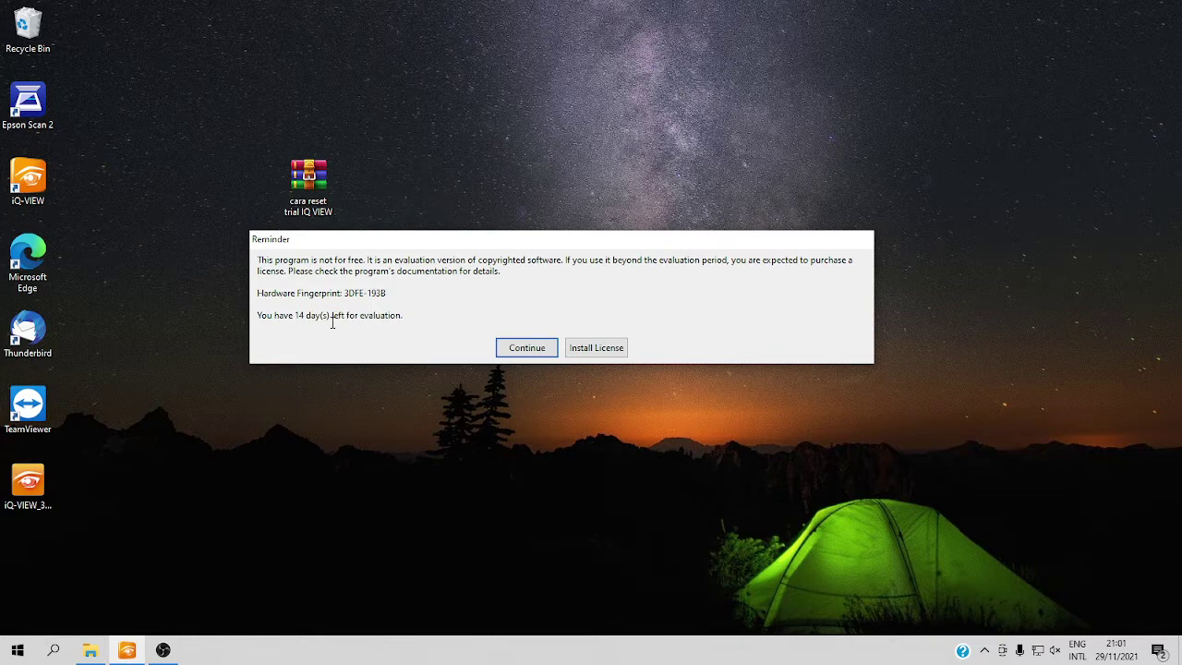
left_click_drag(285, 316, 406, 317)
left_click(418, 320)
left_click_drag(270, 322, 406, 319)
left_click(440, 326)
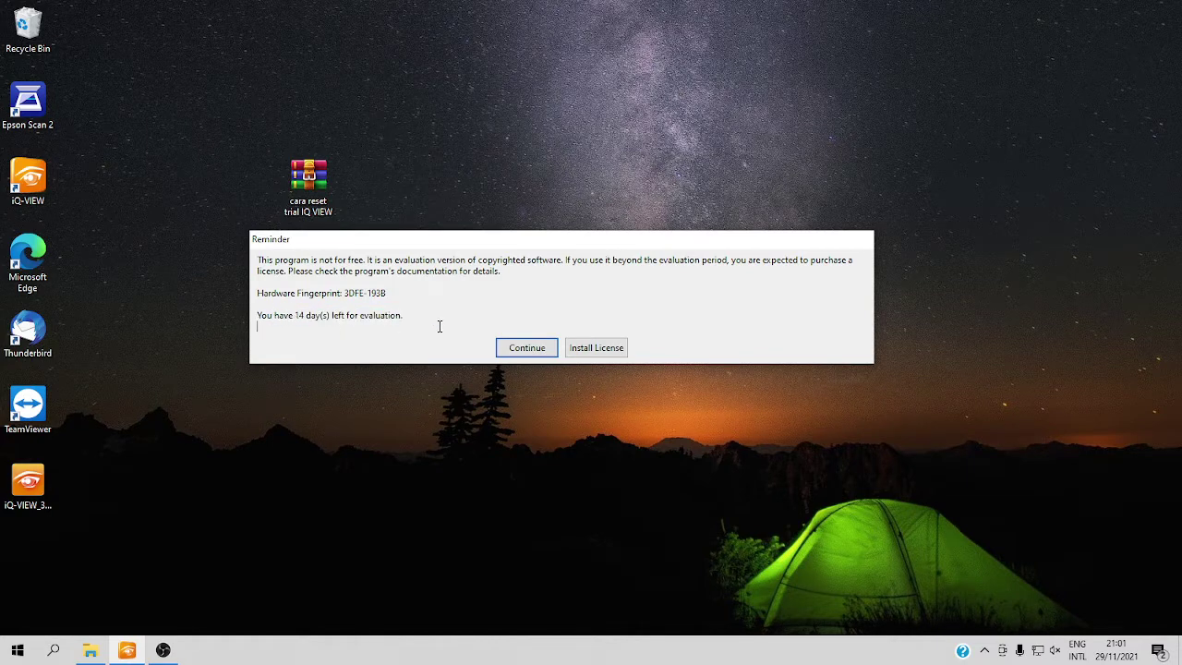
Continue past the evaluation reminder into iQ-VIEW, and close the program's main window
left_click(522, 351)
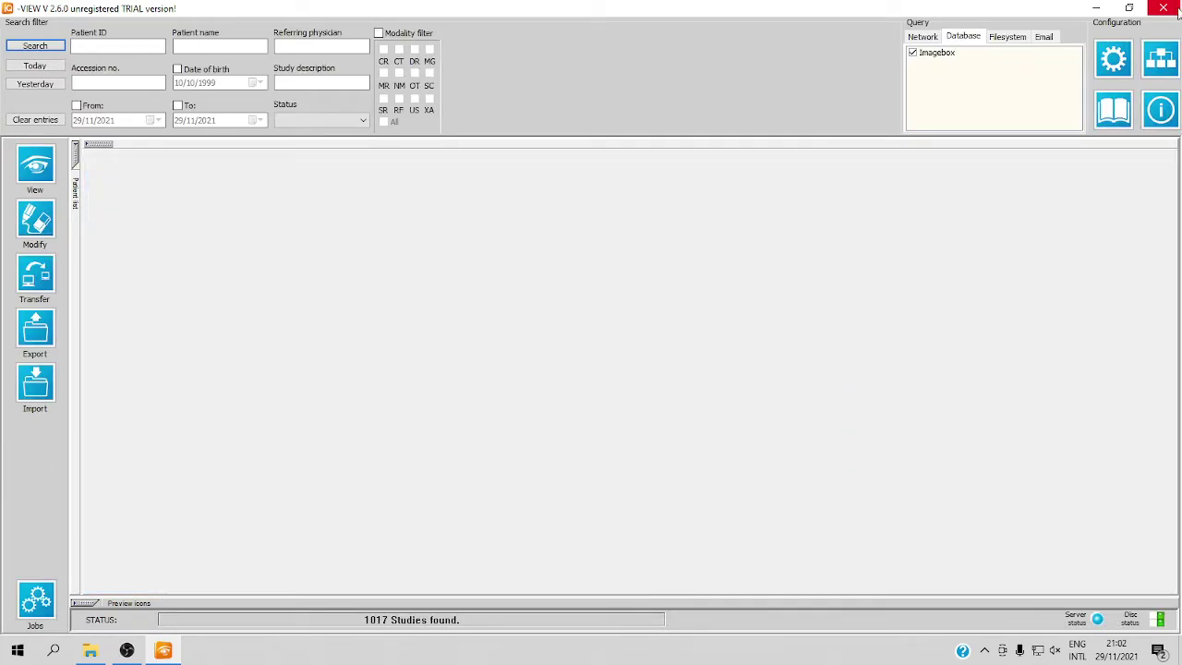
left_click(1164, 8)
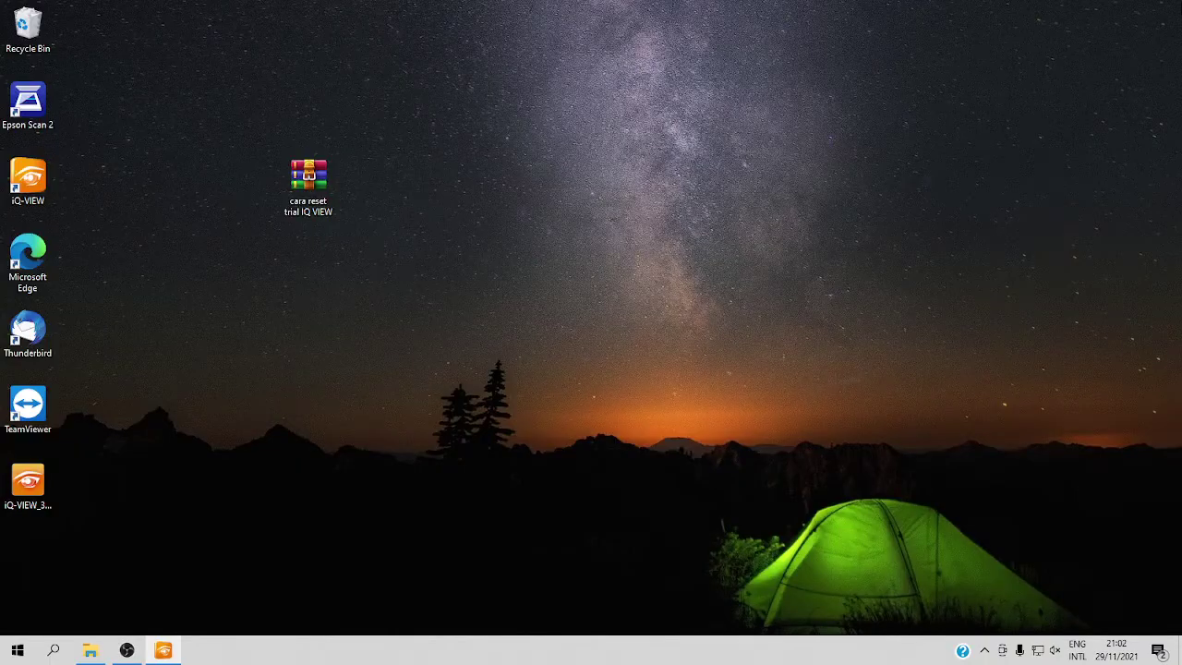
left_click(309, 185)
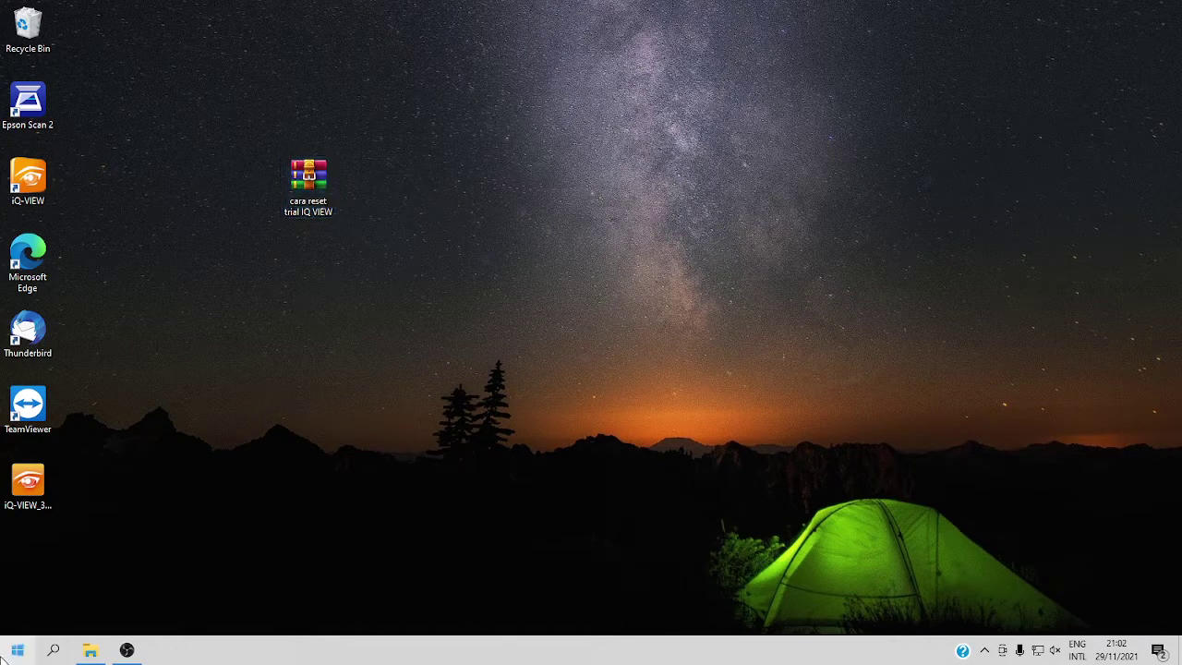
Open the Control Panel and check the Security and Maintenance page under System and Security
left_click(8, 652)
type("control")
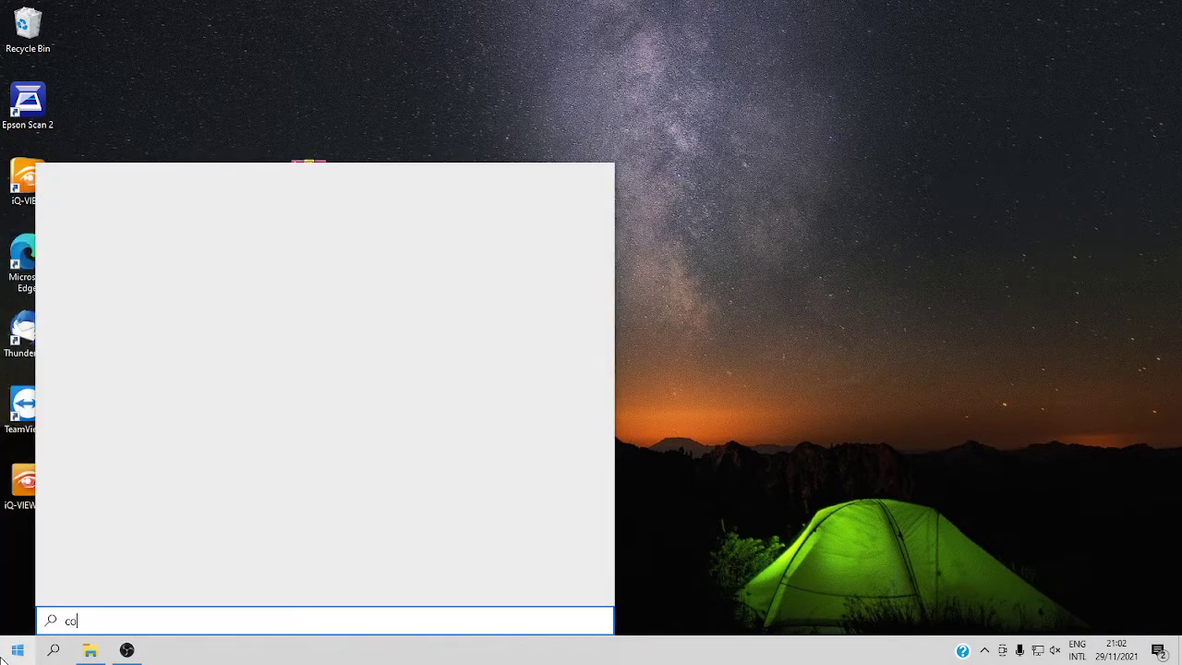
key("Return")
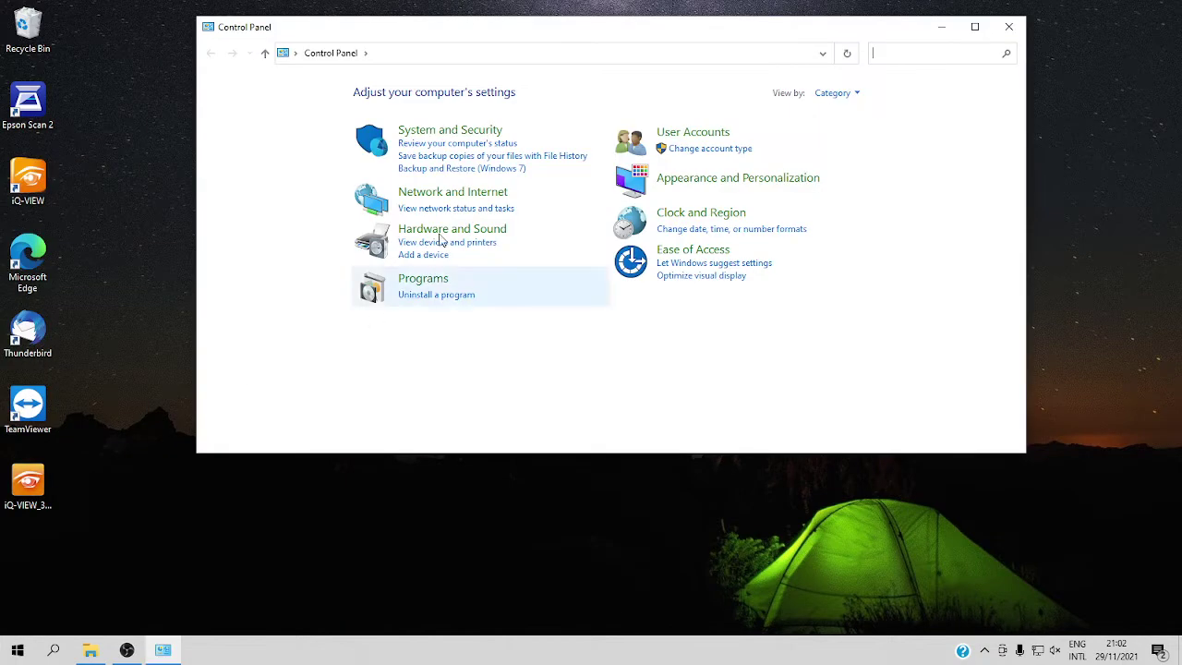
left_click(459, 135)
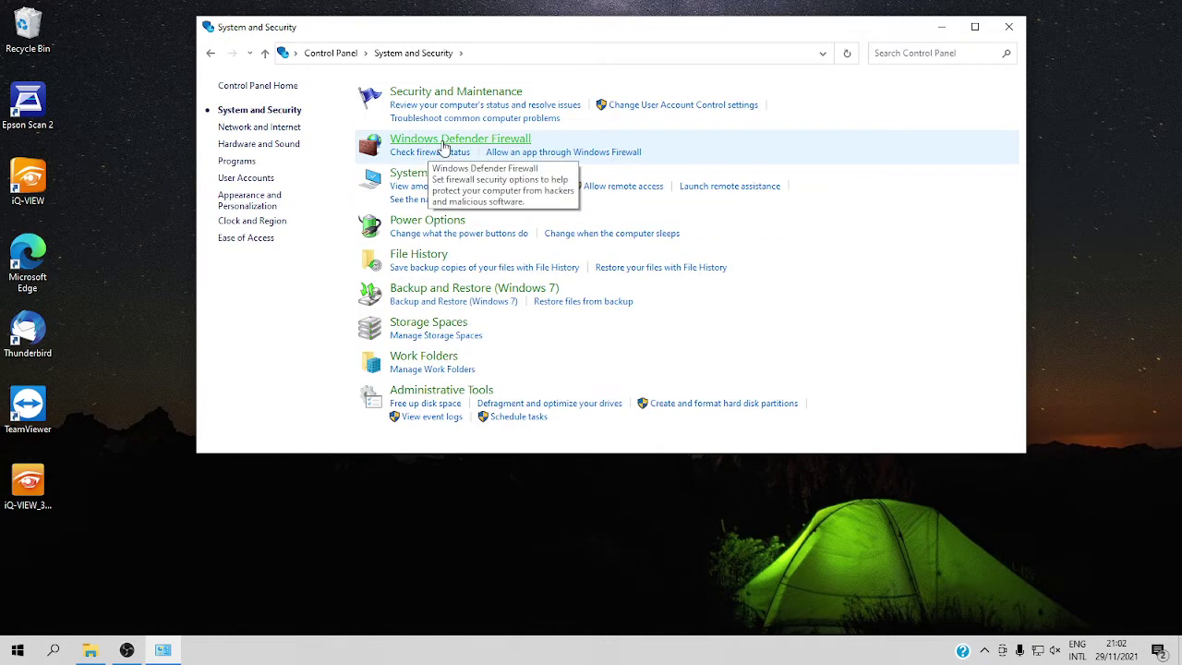
left_click(452, 93)
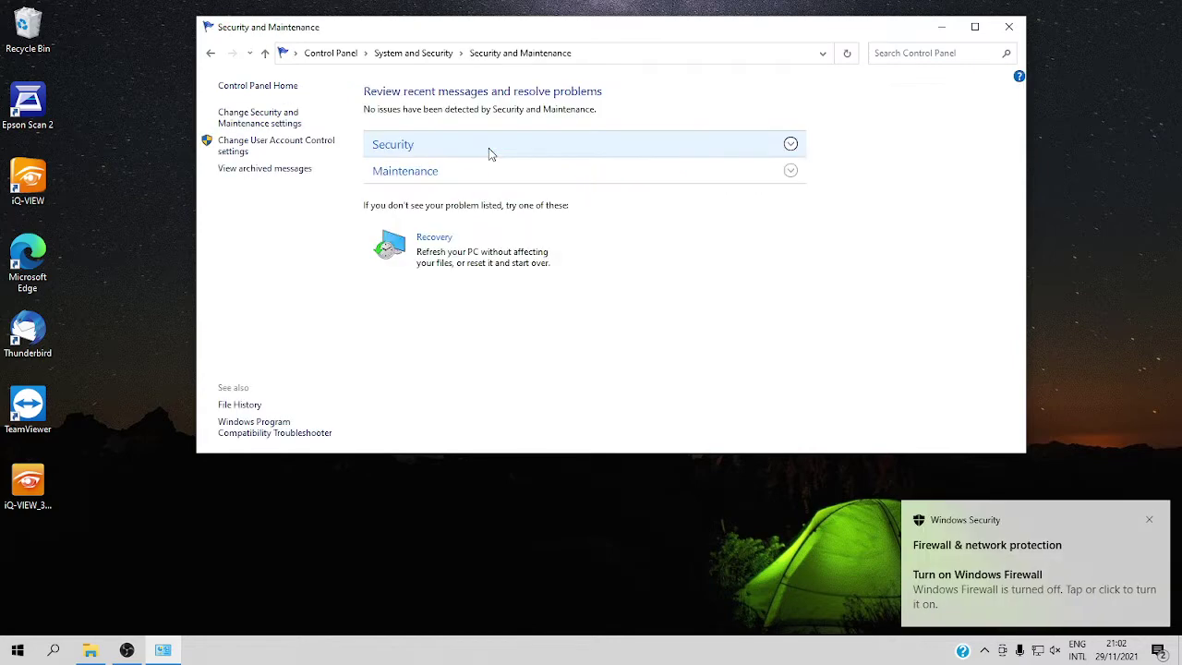
left_click(211, 53)
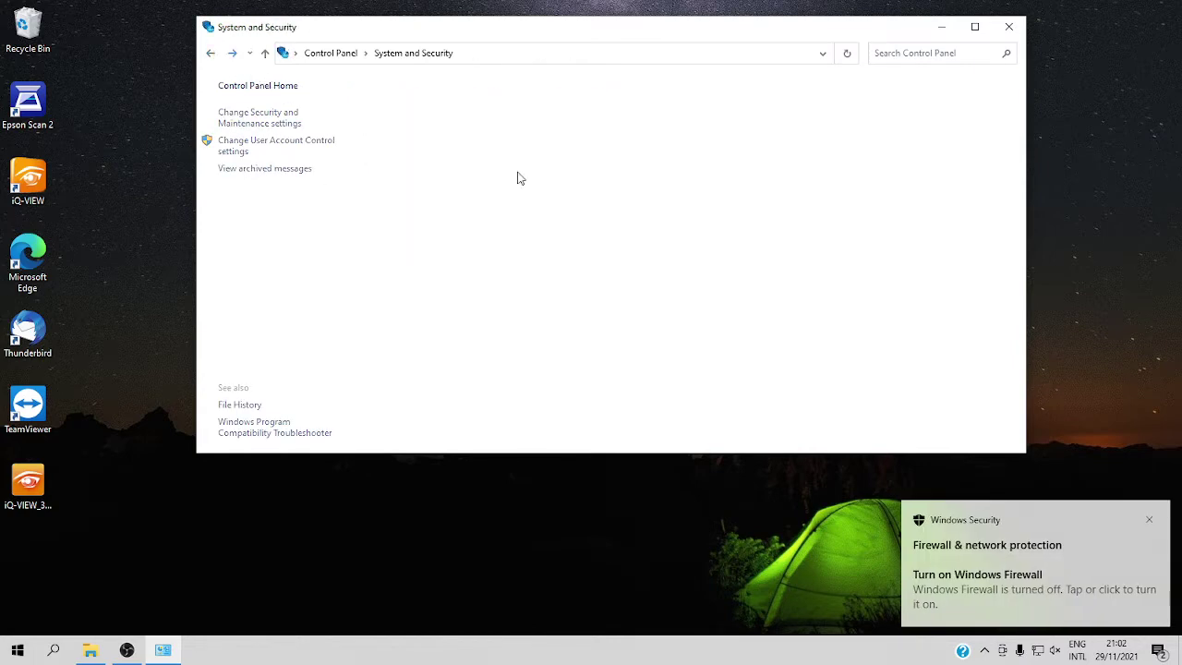
Find the Windows Security settings through a system search and open the Virus & threat protection page
left_click(18, 650)
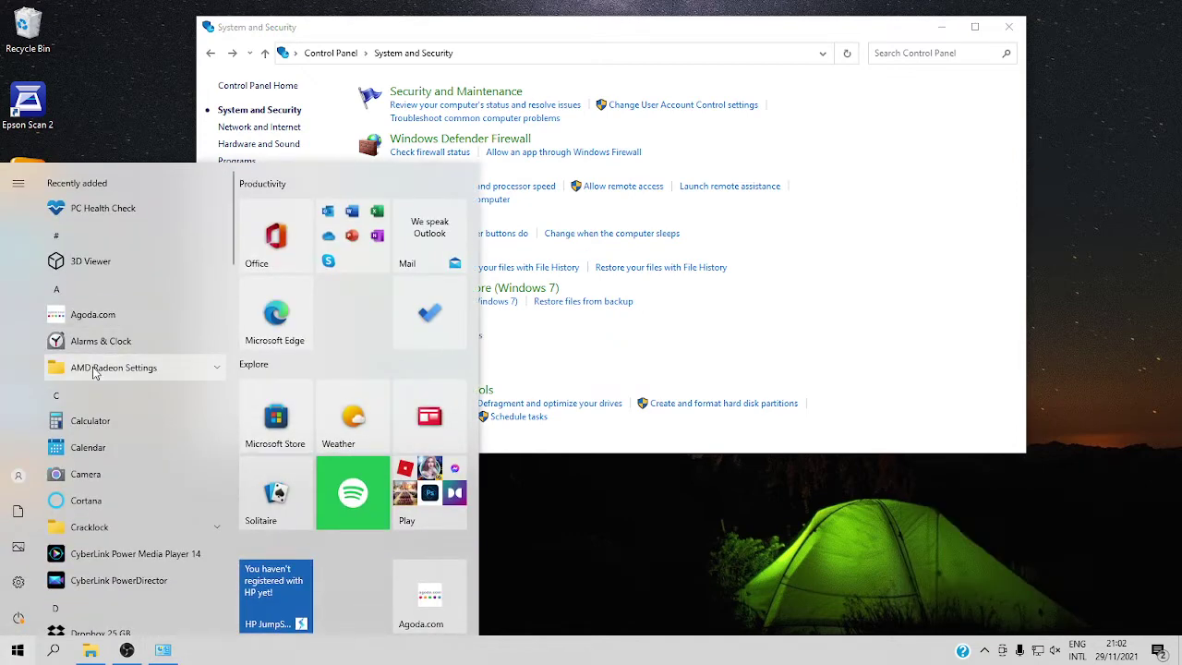
type("wim")
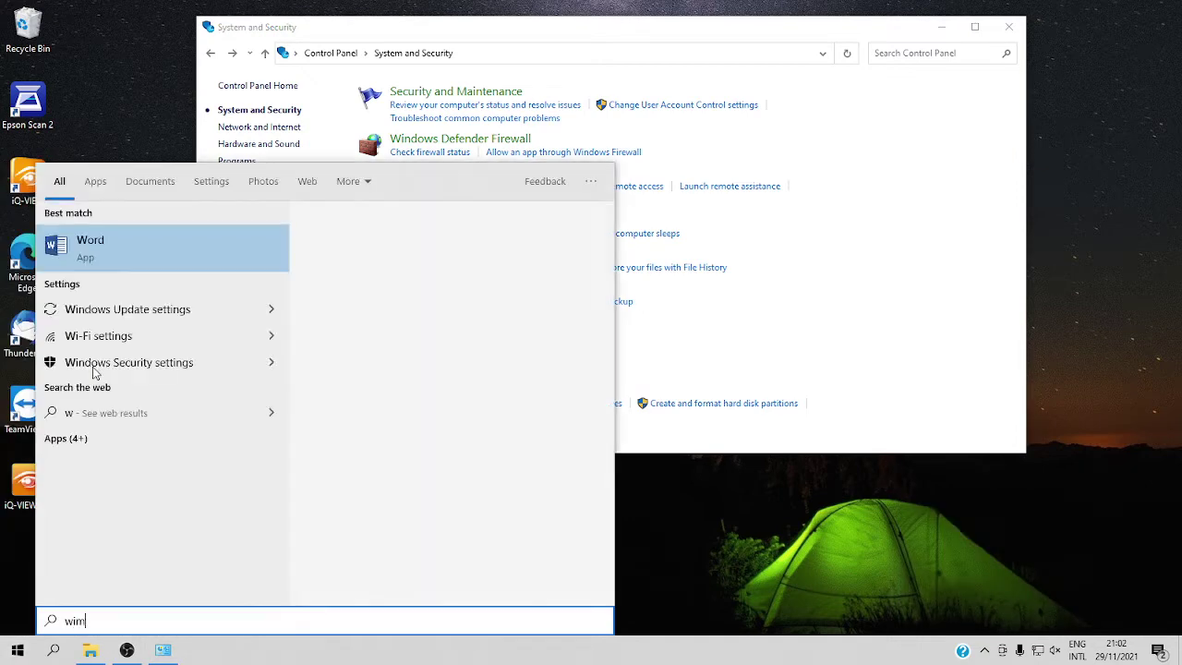
key("BackSpace")
type("ndo")
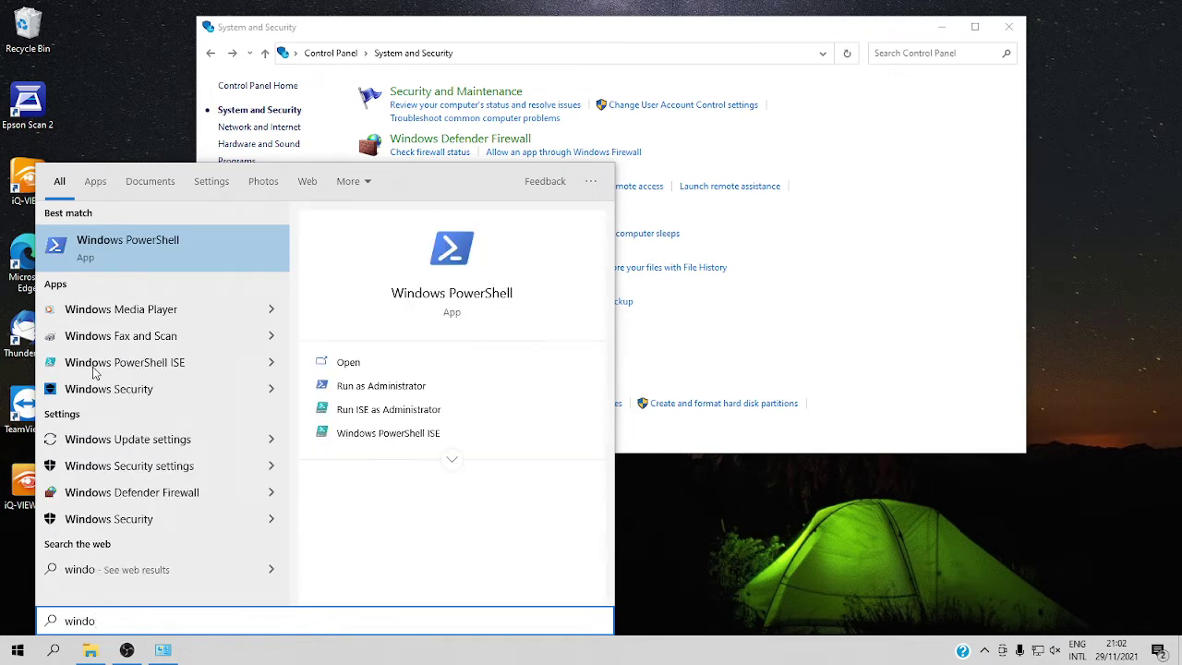
left_click(147, 469)
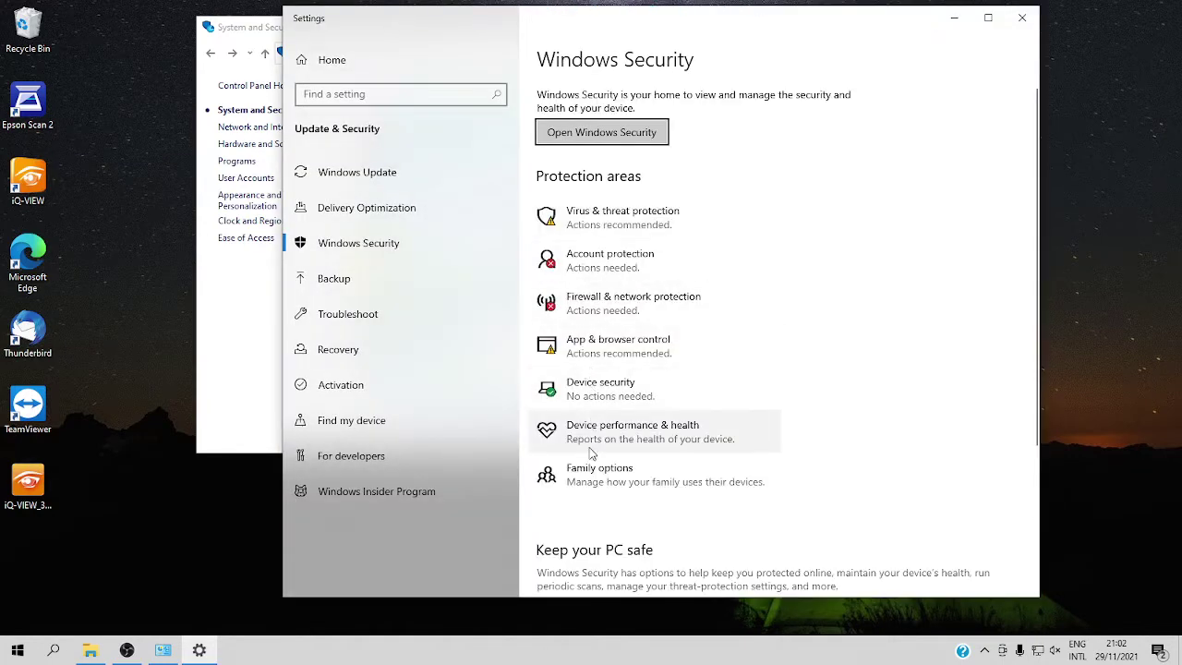
left_click(622, 308)
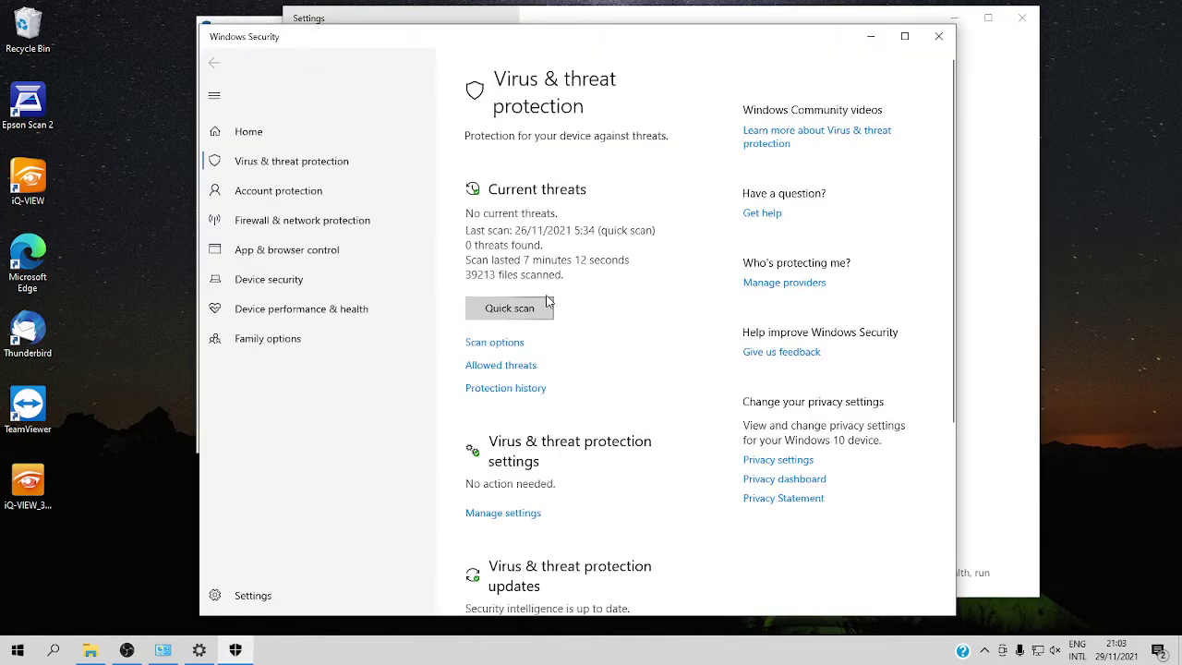
scroll(526, 484, "down", 5)
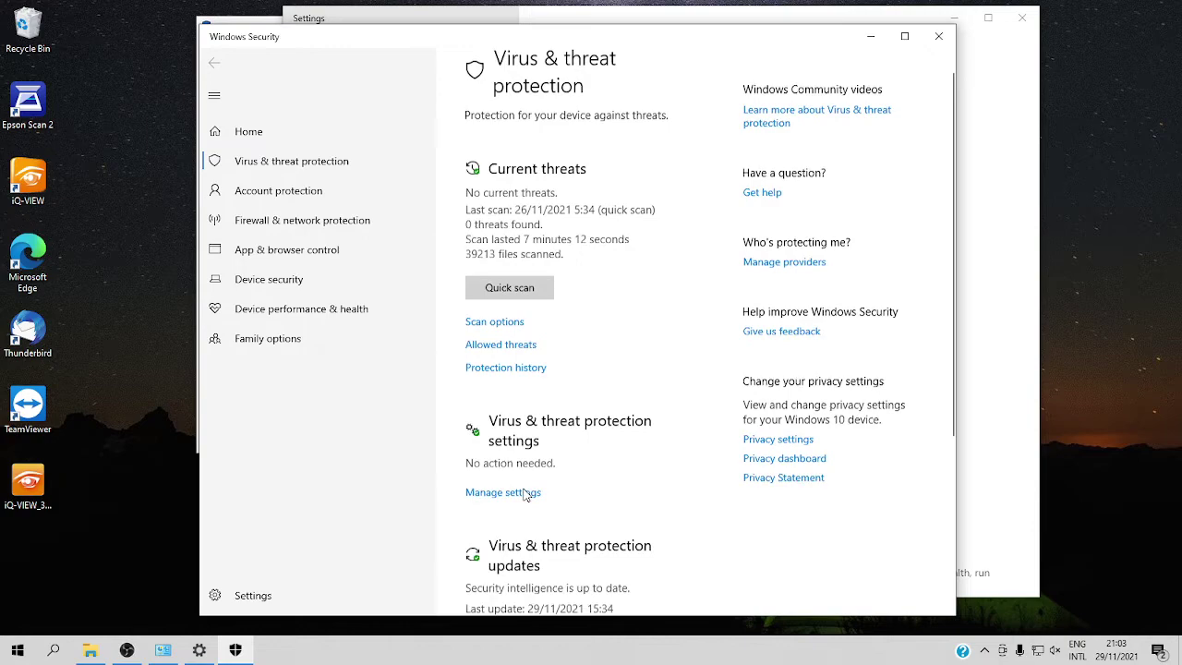
Check the Account protection and Firewall & network protection pages, and return to Virus & threat protection
left_click(296, 196)
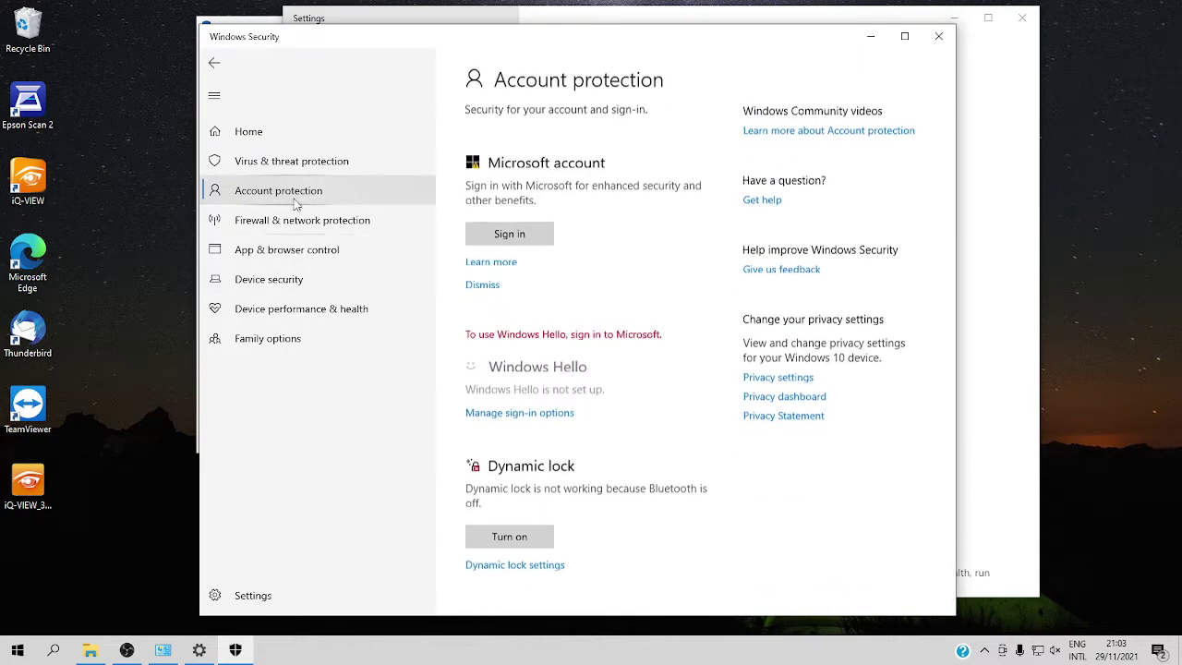
left_click(325, 229)
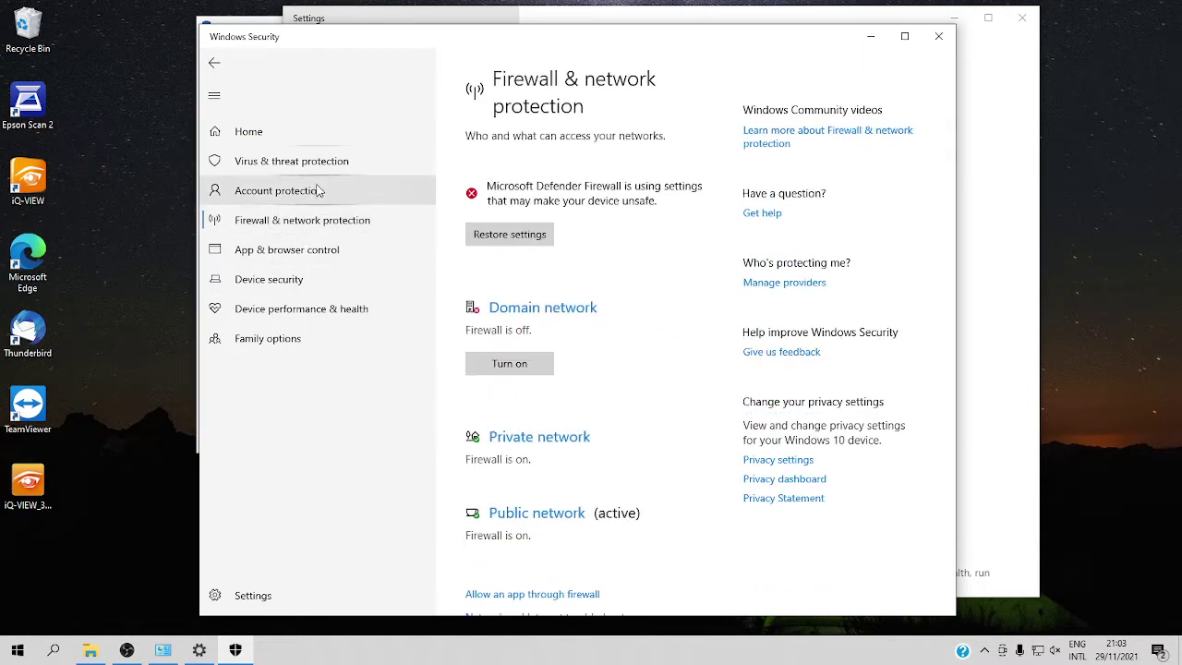
left_click(320, 166)
Open the management page for Virus & threat protection settings and turn off Real-time protection, Cloud-delivered protection and Automatic sample submission
scroll(538, 407, "down", 3)
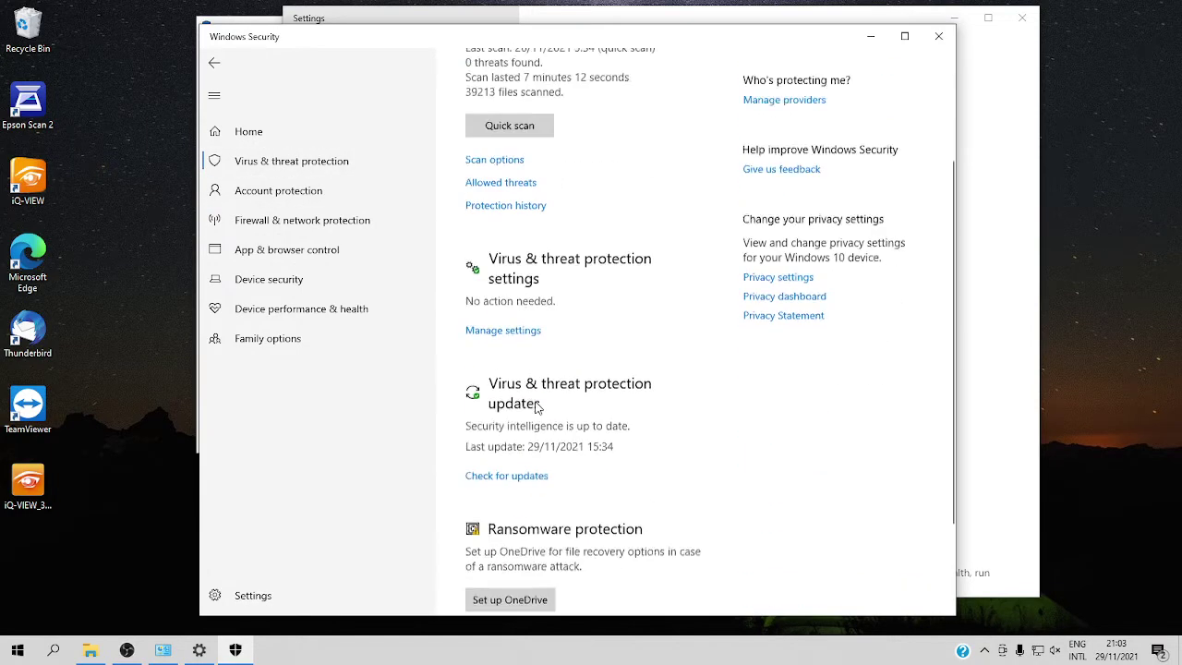
scroll(539, 406, "down", 2)
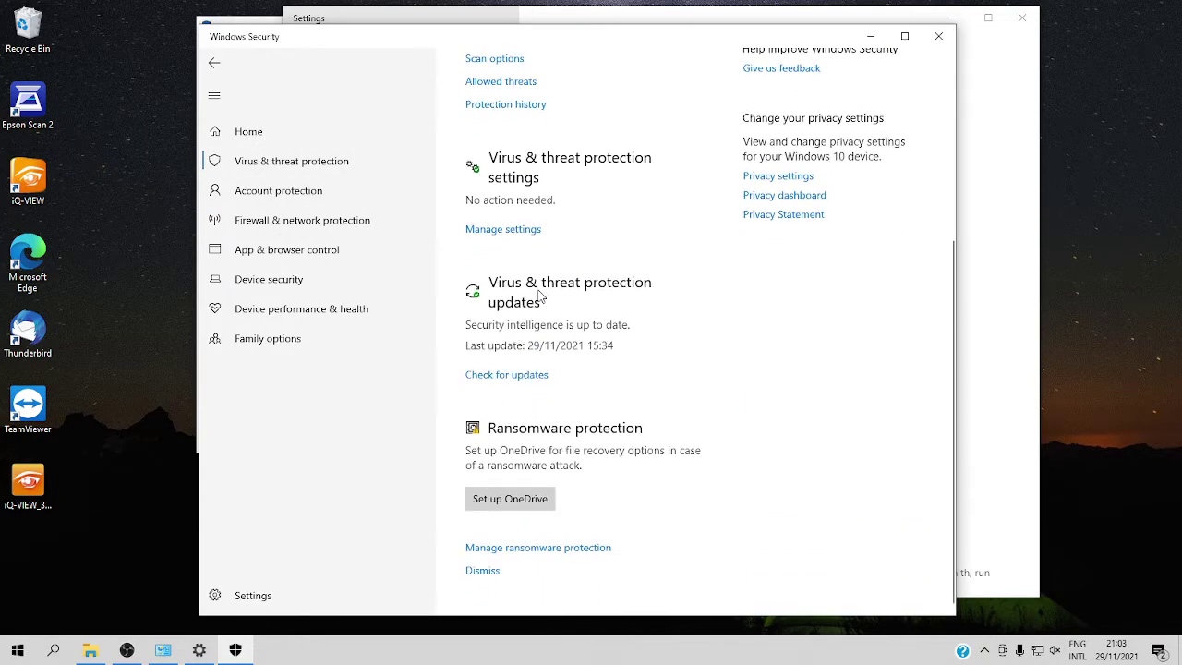
left_click(512, 231)
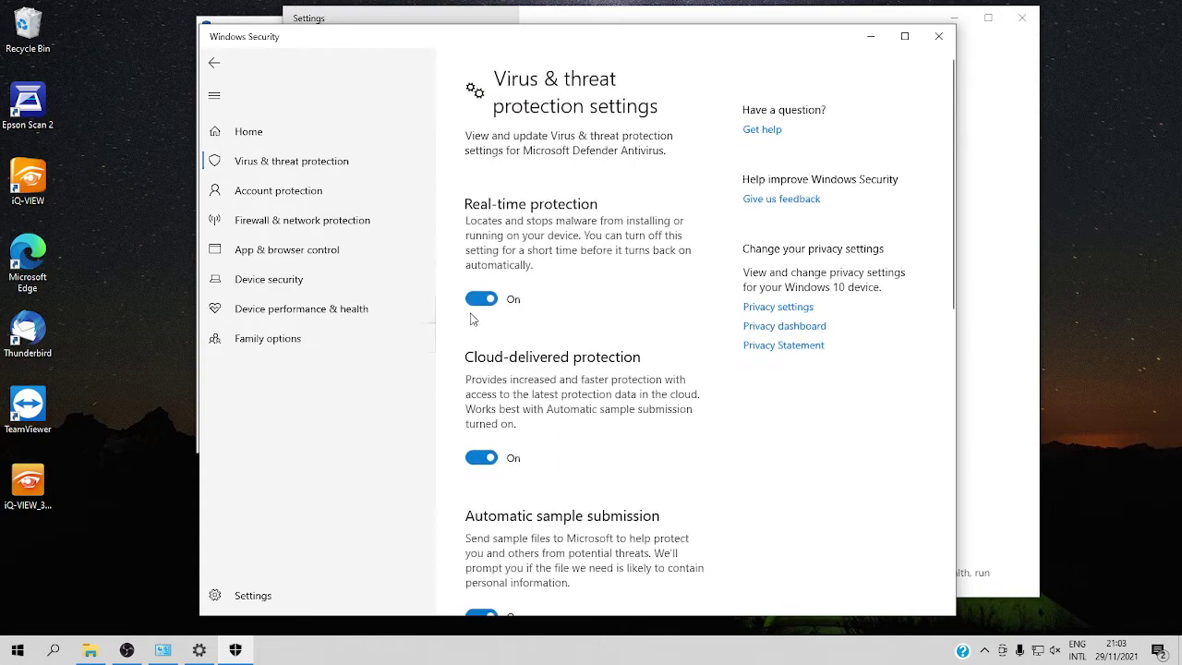
left_click(480, 299)
left_click(481, 486)
scroll(517, 499, "down", 3)
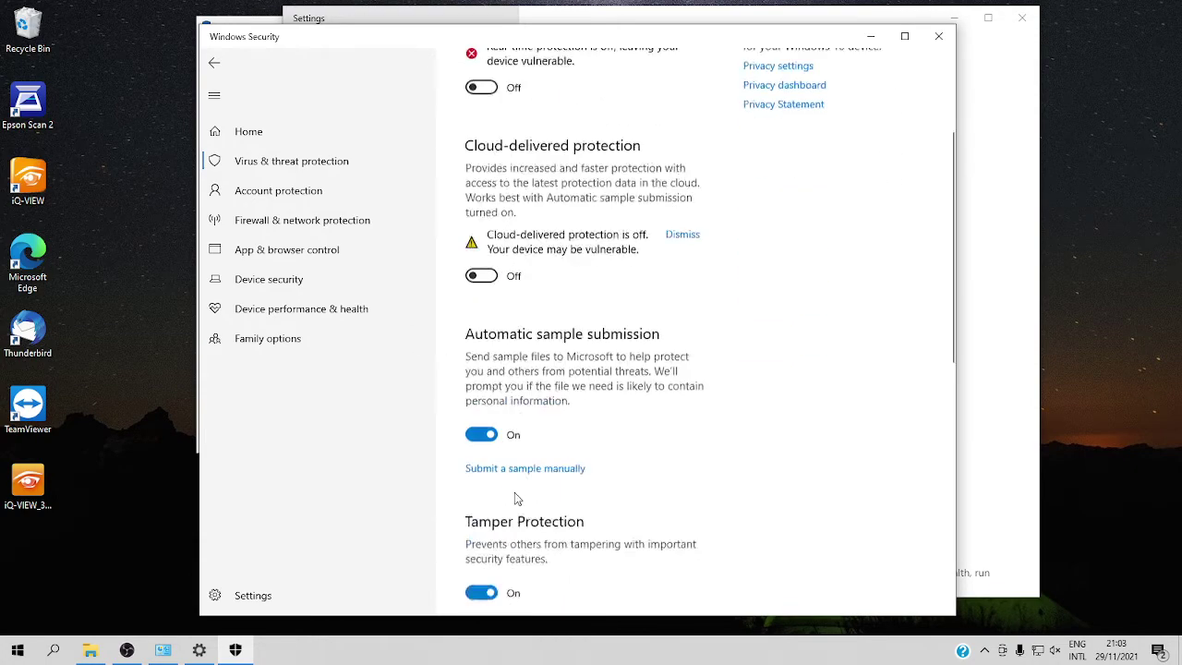
scroll(518, 499, "down", 3)
left_click(482, 164)
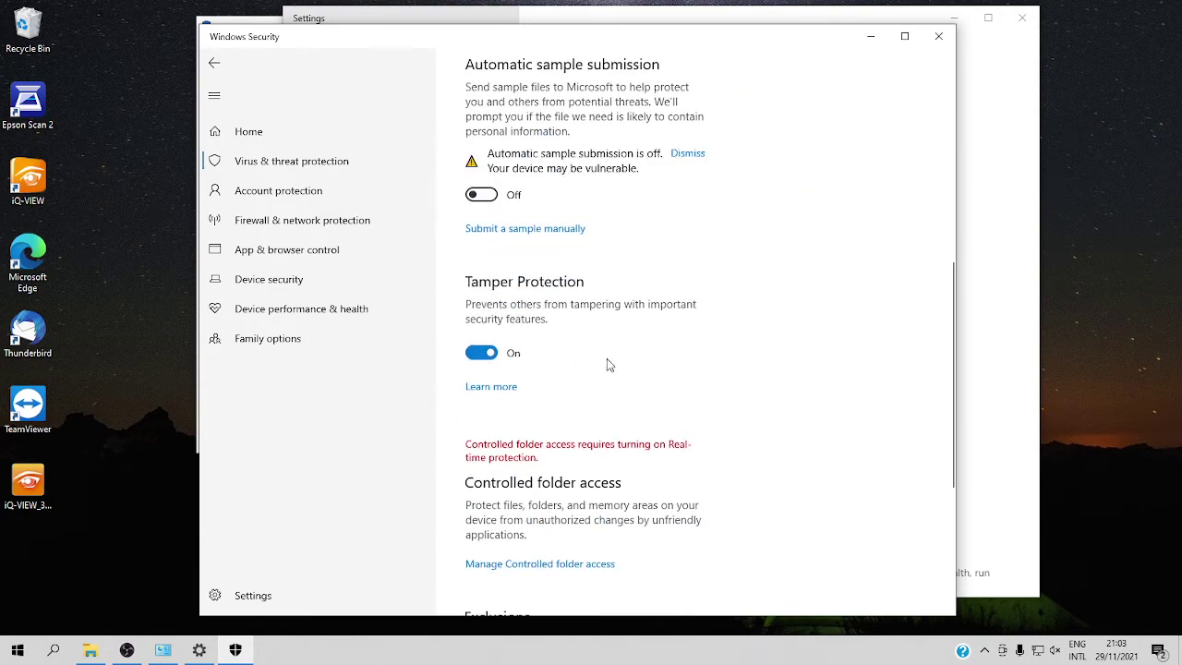
scroll(606, 358, "up", 5)
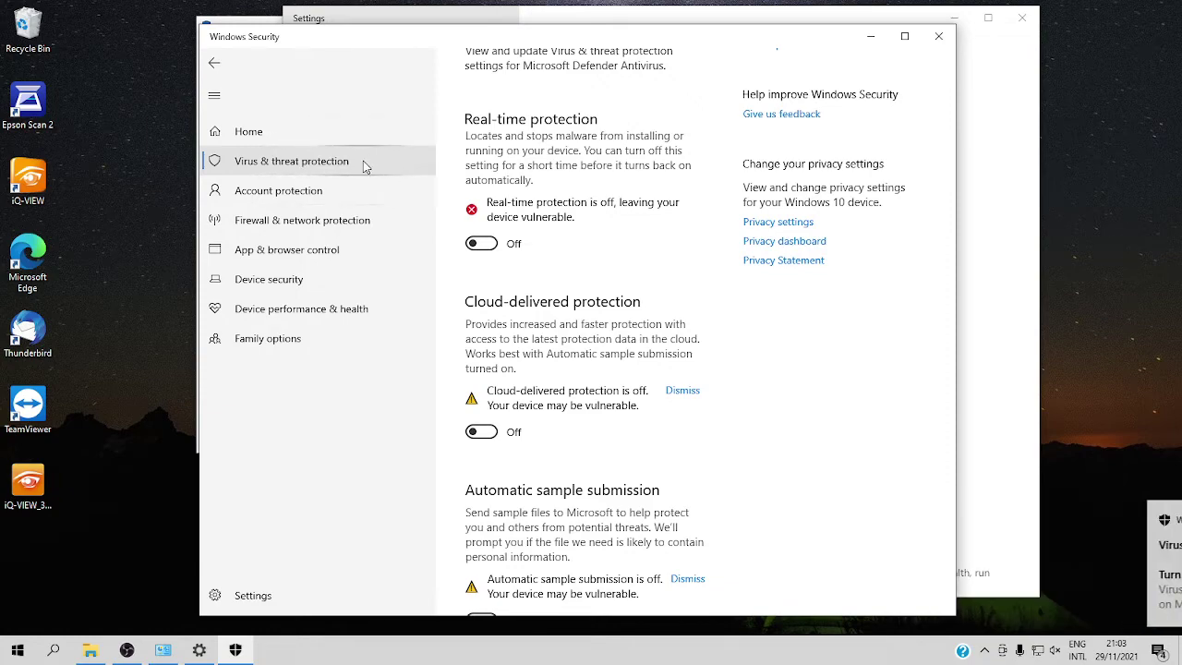
Clear the desktop by closing the Settings and Control Panel windows and minimizing Windows Security
left_click(1016, 20)
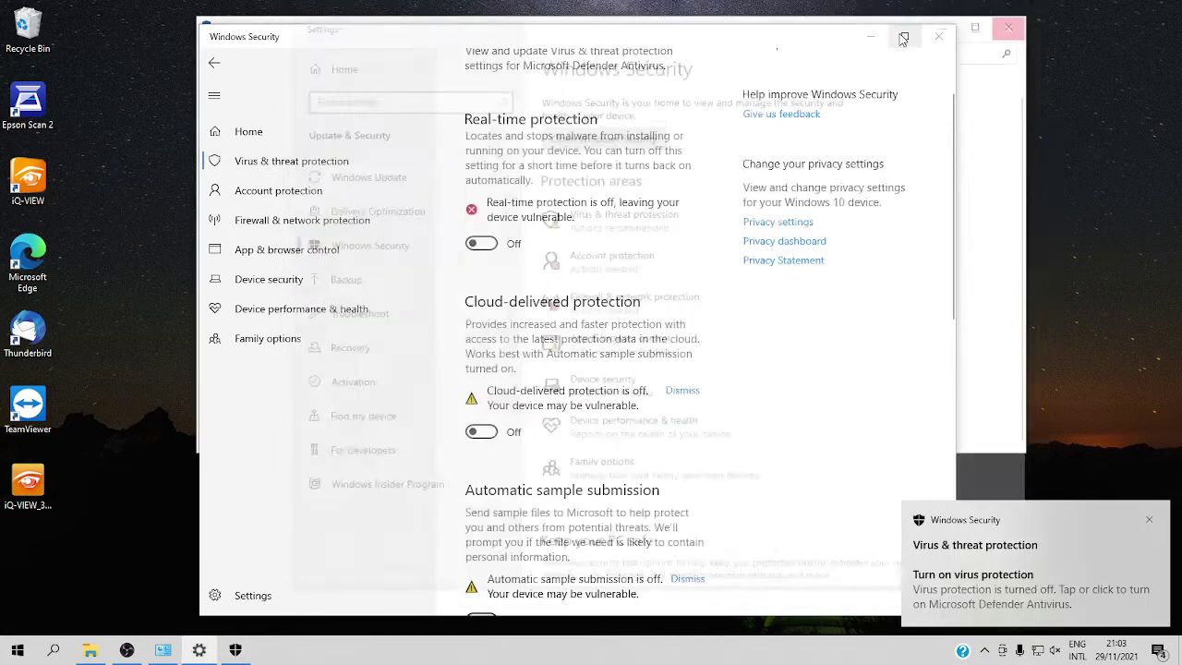
left_click(870, 36)
left_click(922, 29)
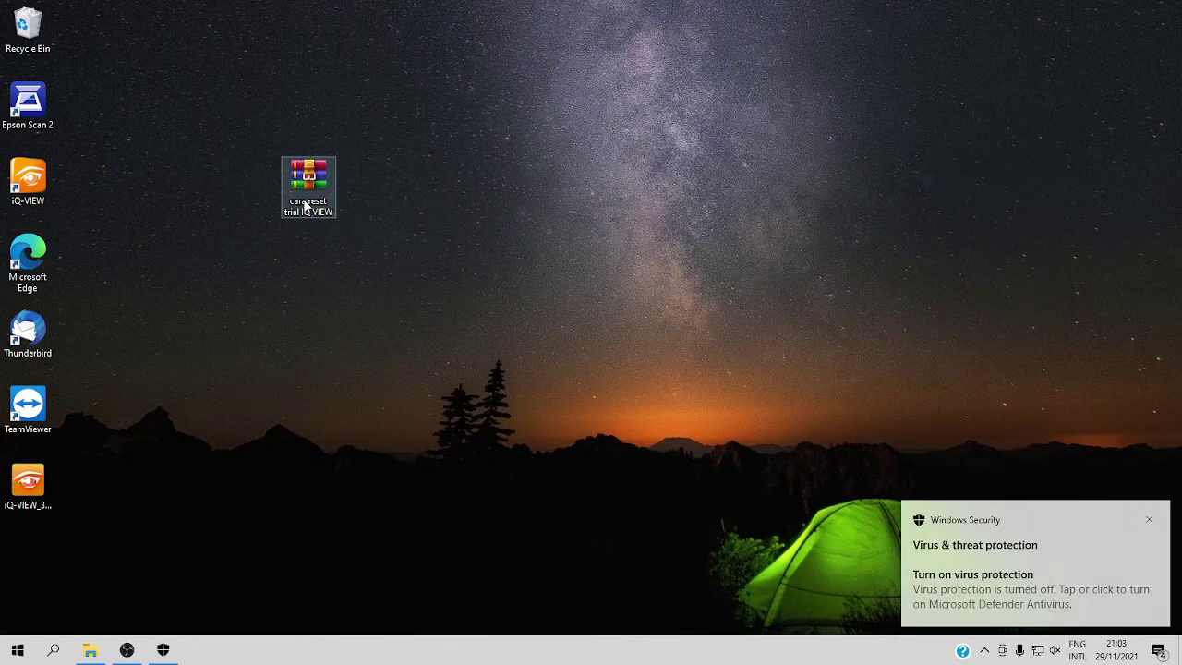
Extract the "cara reset trial IQ VIEW" archive on the desktop and place the extracted folder beside it
left_click(305, 206)
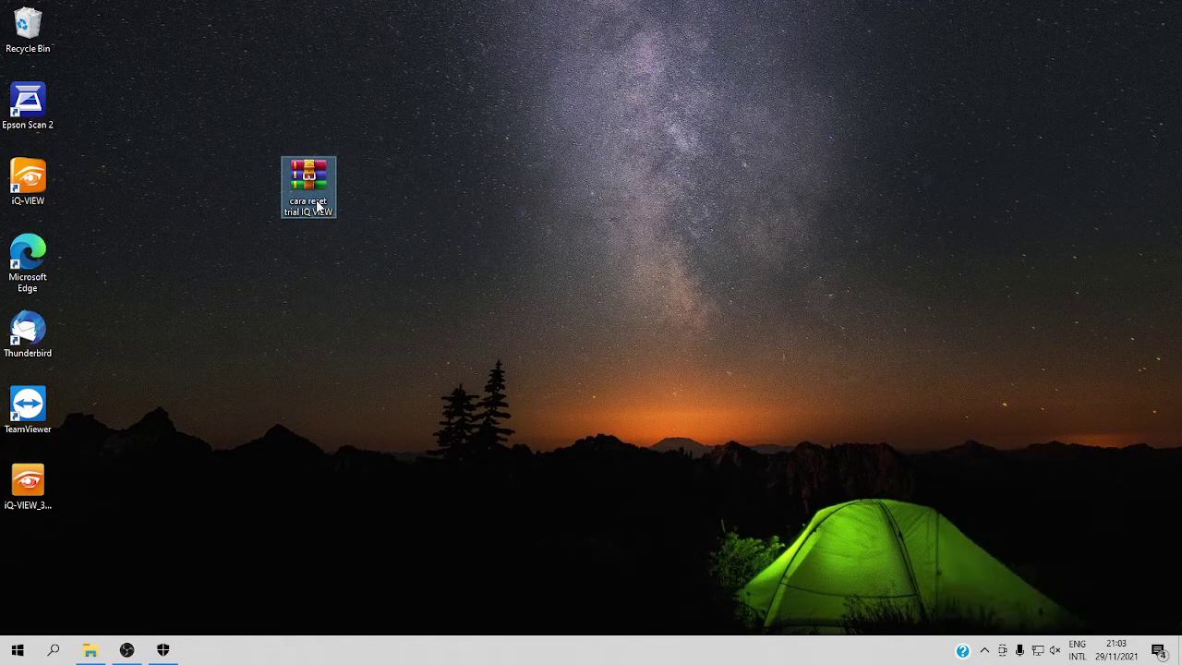
right_click(317, 205)
left_click(352, 276)
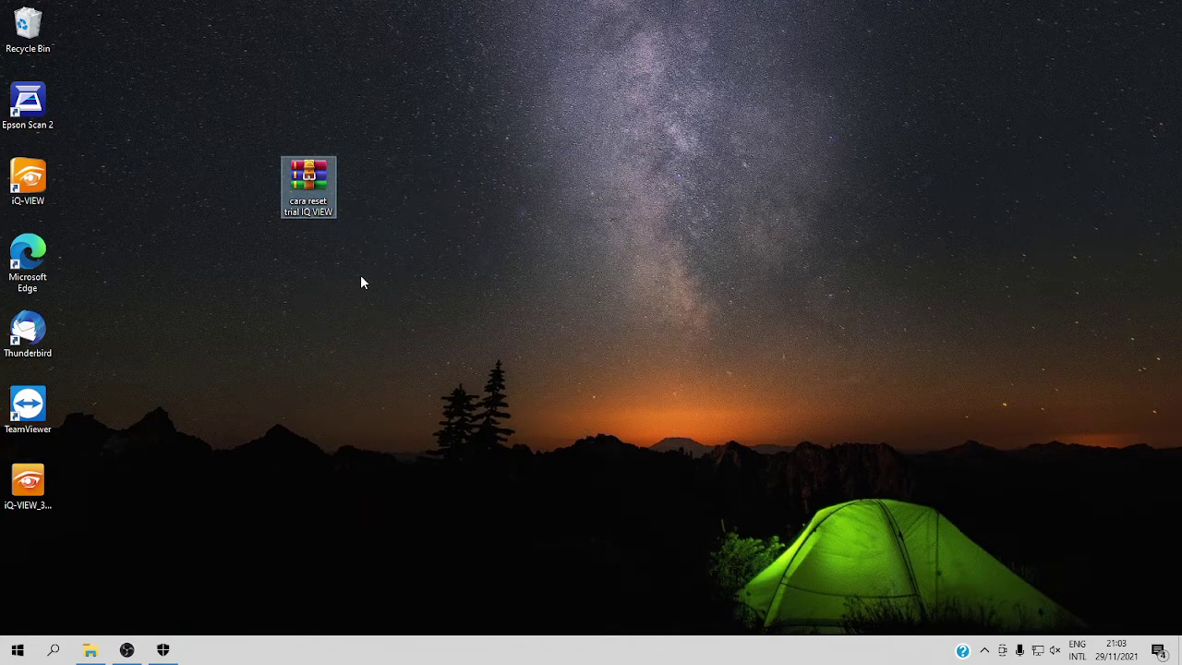
left_click_drag(49, 565, 417, 201)
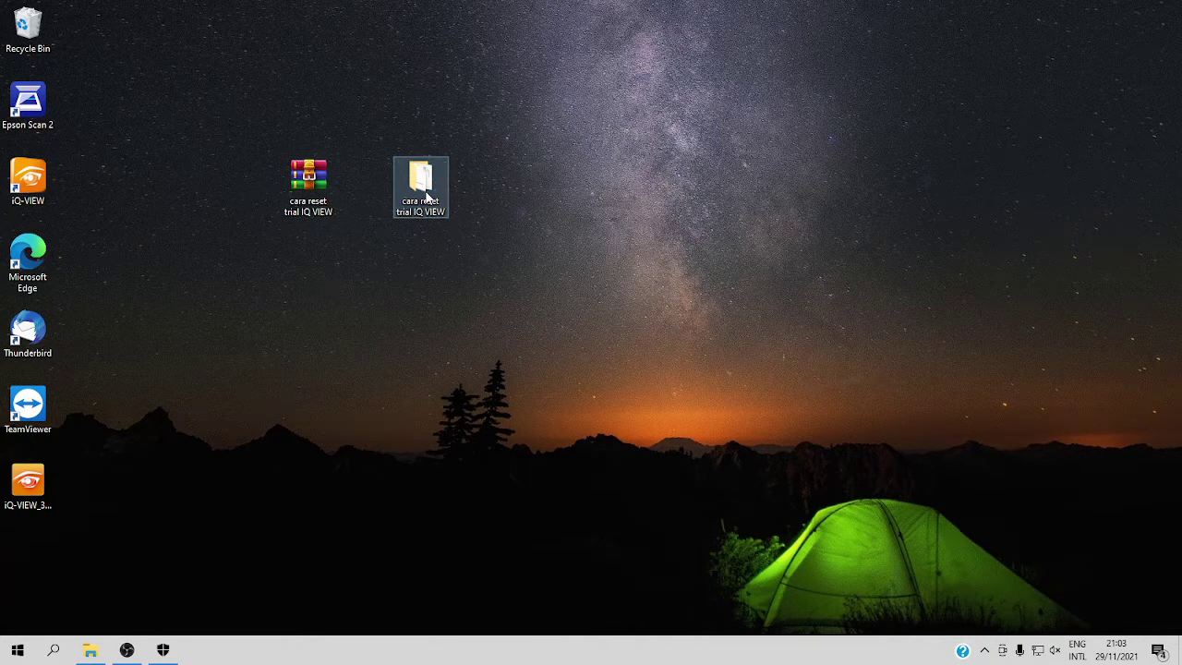
Open the extracted "cara reset trial IQ VIEW" folder and locate the Trial-Reset40Final folder and archive
double_click(422, 190)
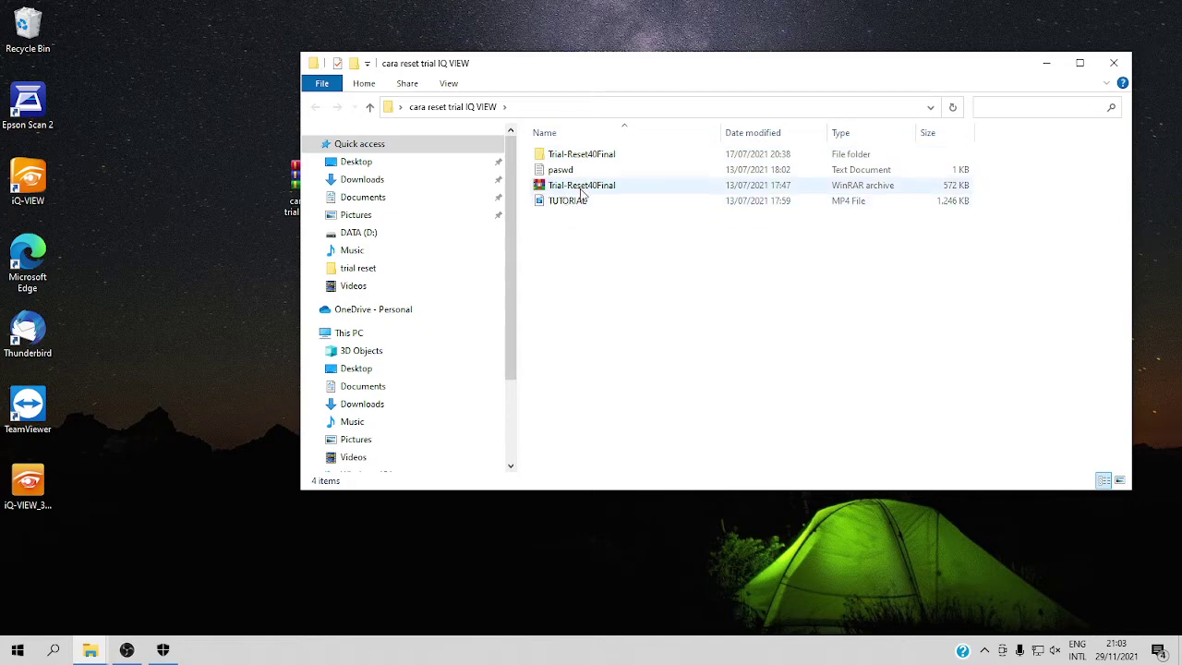
left_click(570, 187)
left_click(565, 155)
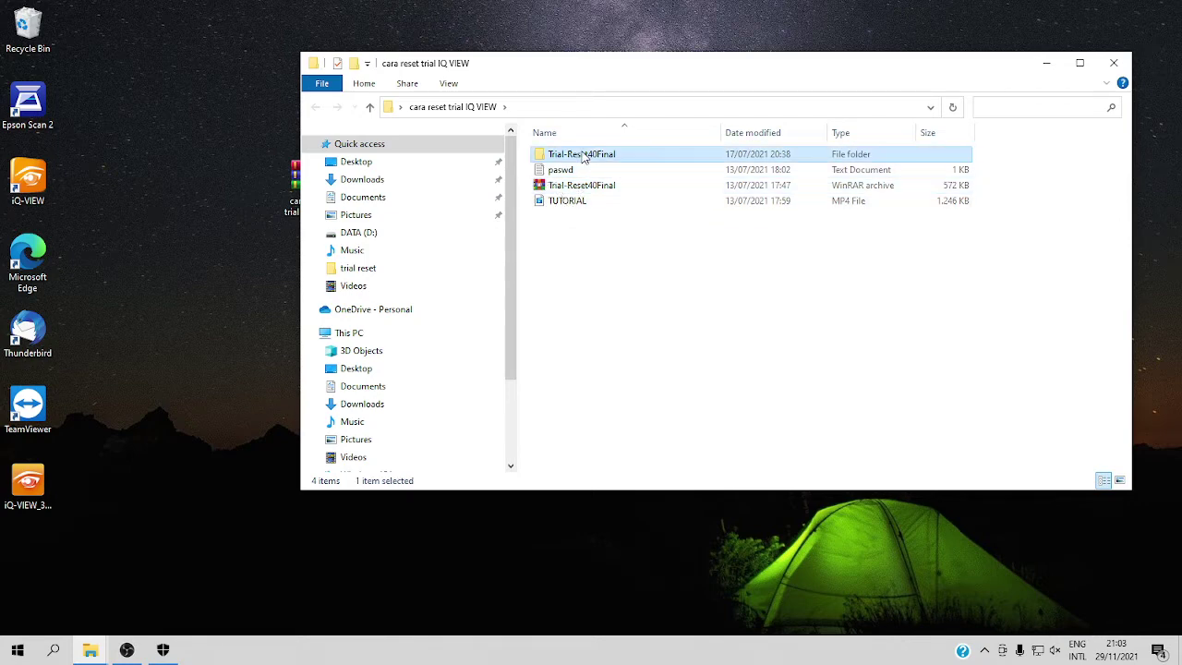
left_click(586, 187)
left_click(573, 155)
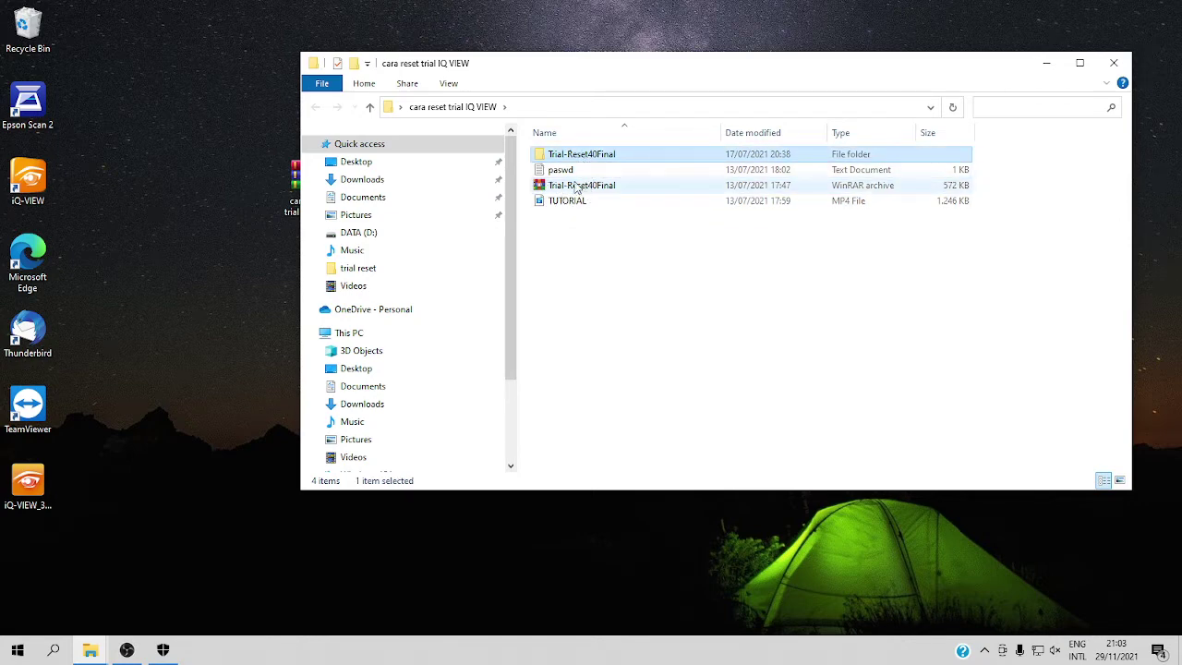
Open the paswd text file and copy the archive password from it
left_click(564, 172)
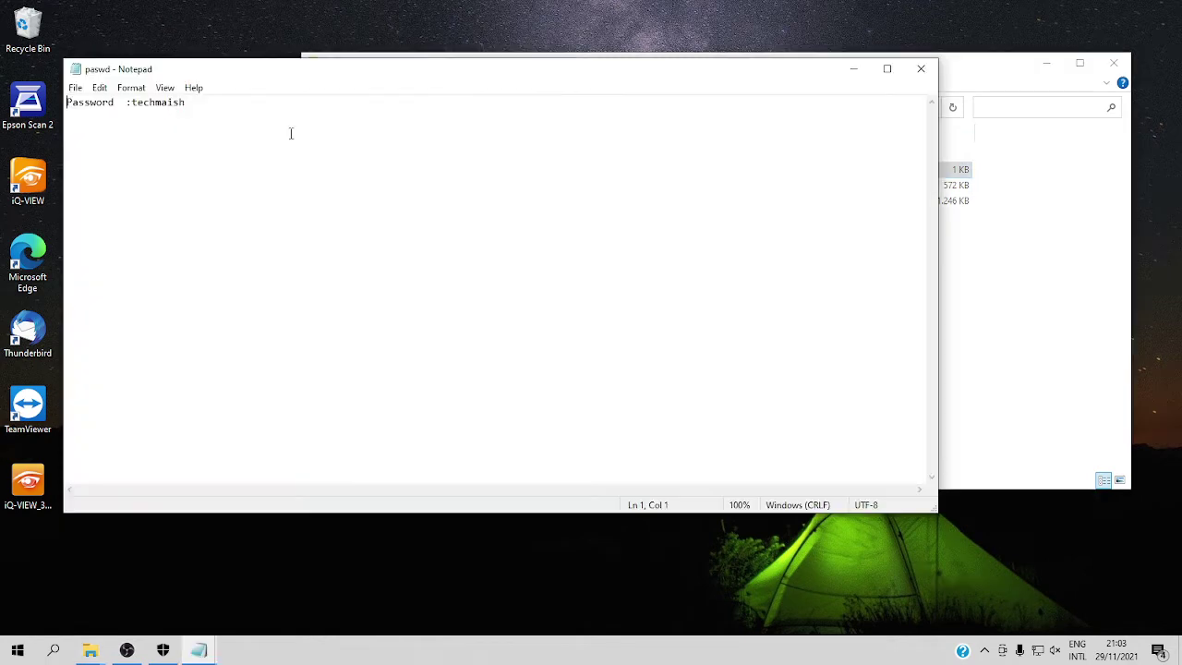
left_click_drag(212, 107, 128, 105)
right_click(134, 104)
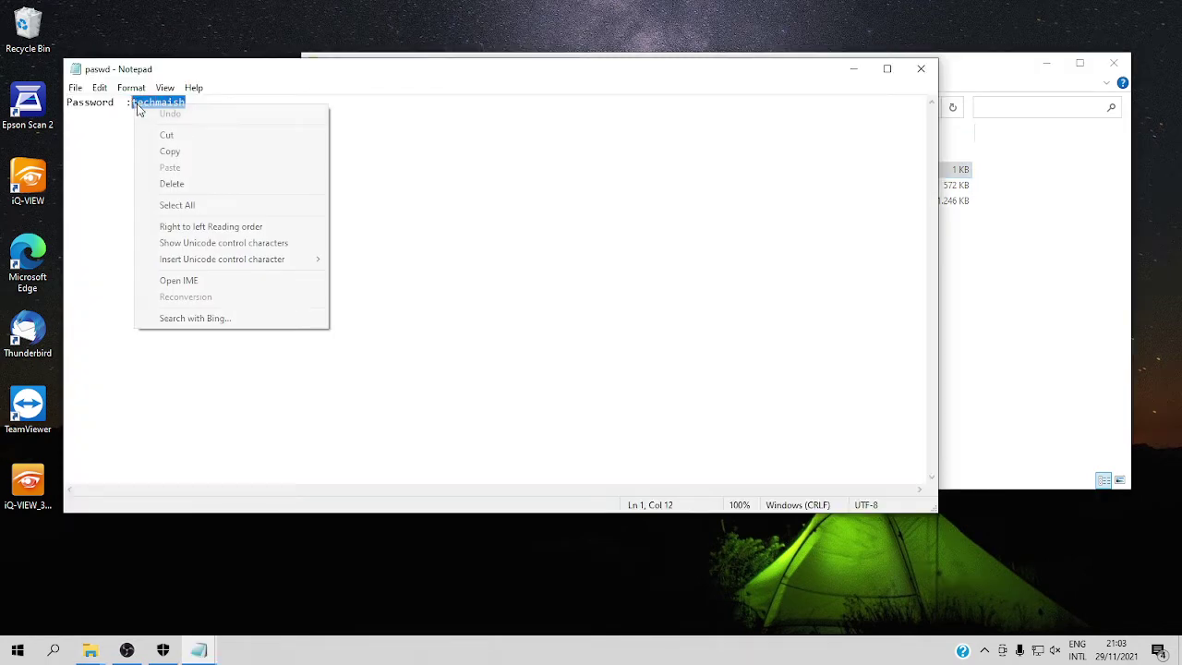
left_click(184, 151)
Extract the Trial-Reset40Final archive into the current folder, pasting the archive password and replacing all existing files
left_click(961, 74)
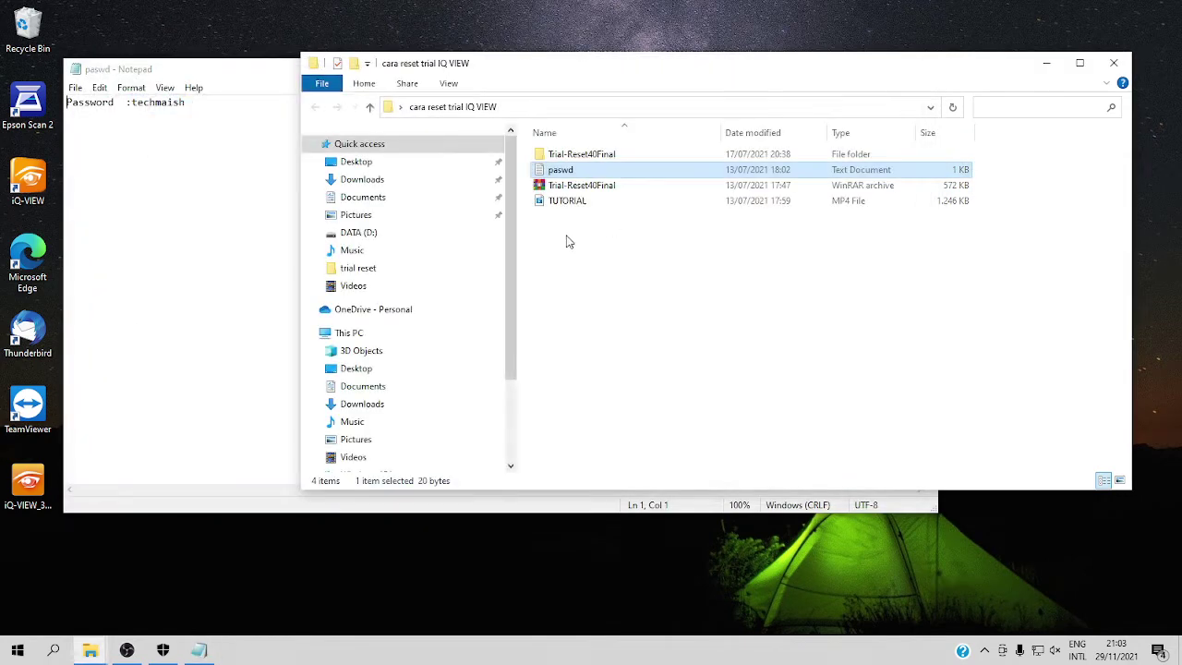
double_click(563, 186)
right_click(559, 184)
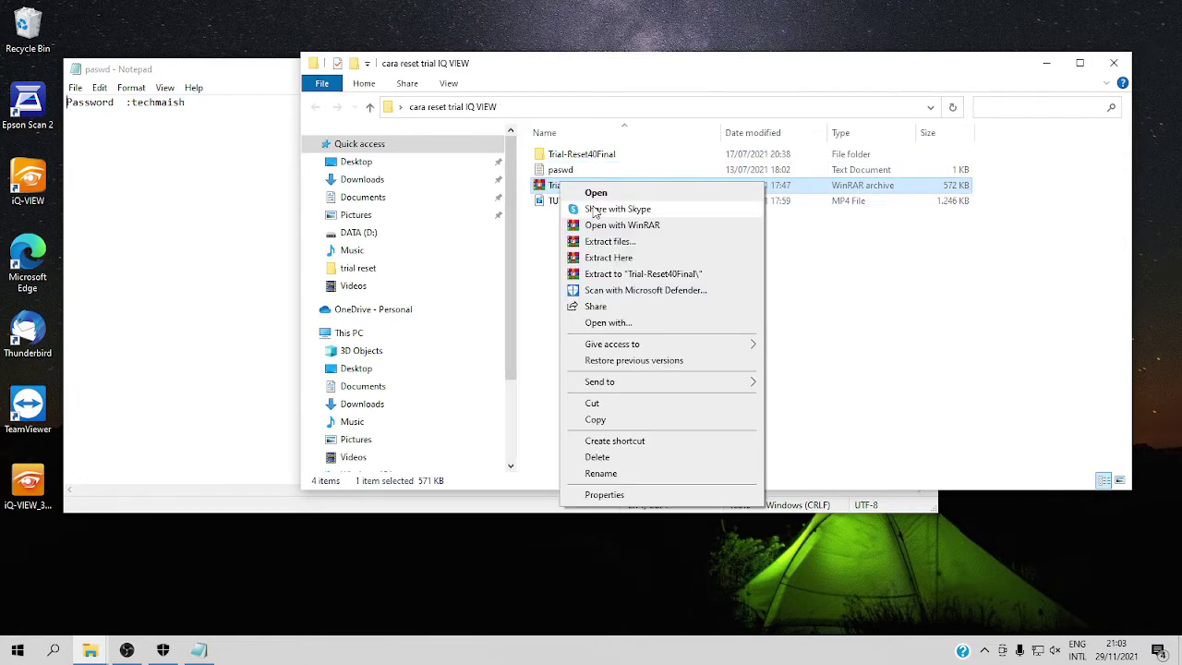
left_click(612, 264)
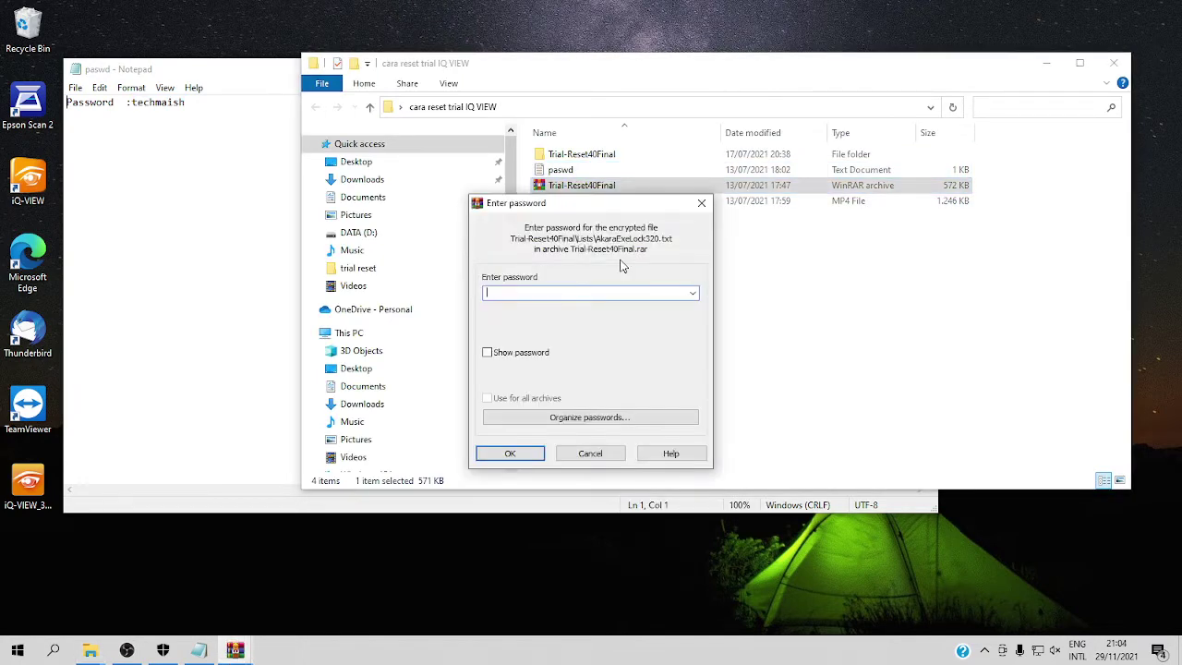
right_click(587, 292)
left_click(623, 360)
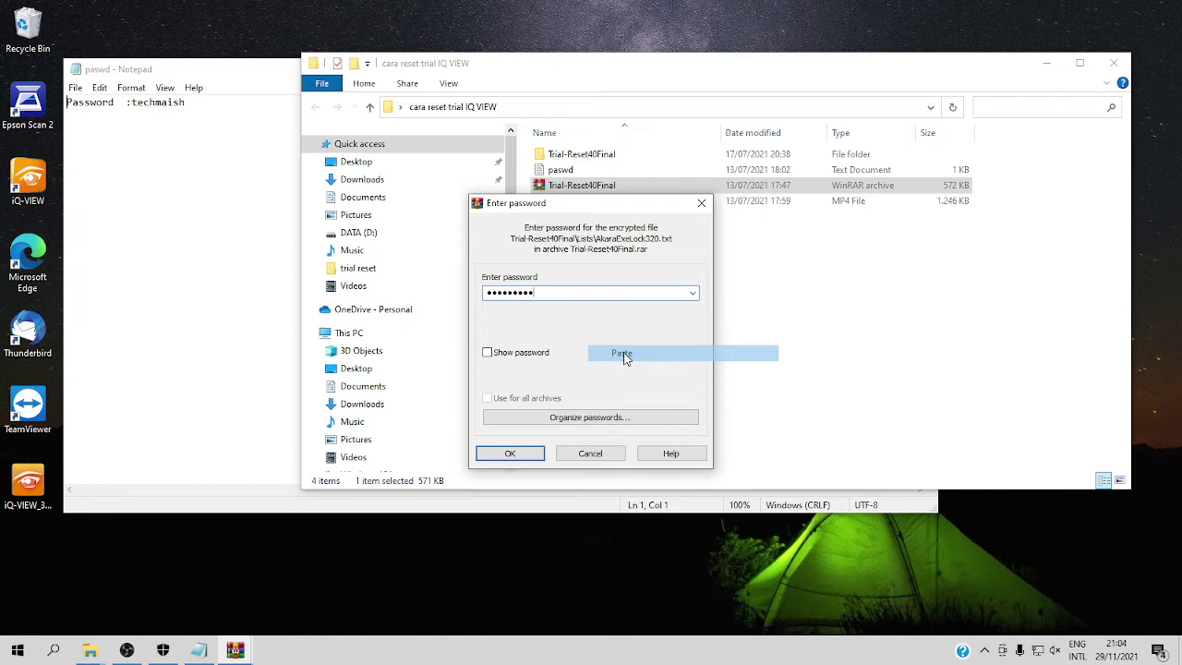
left_click(527, 453)
left_click(575, 413)
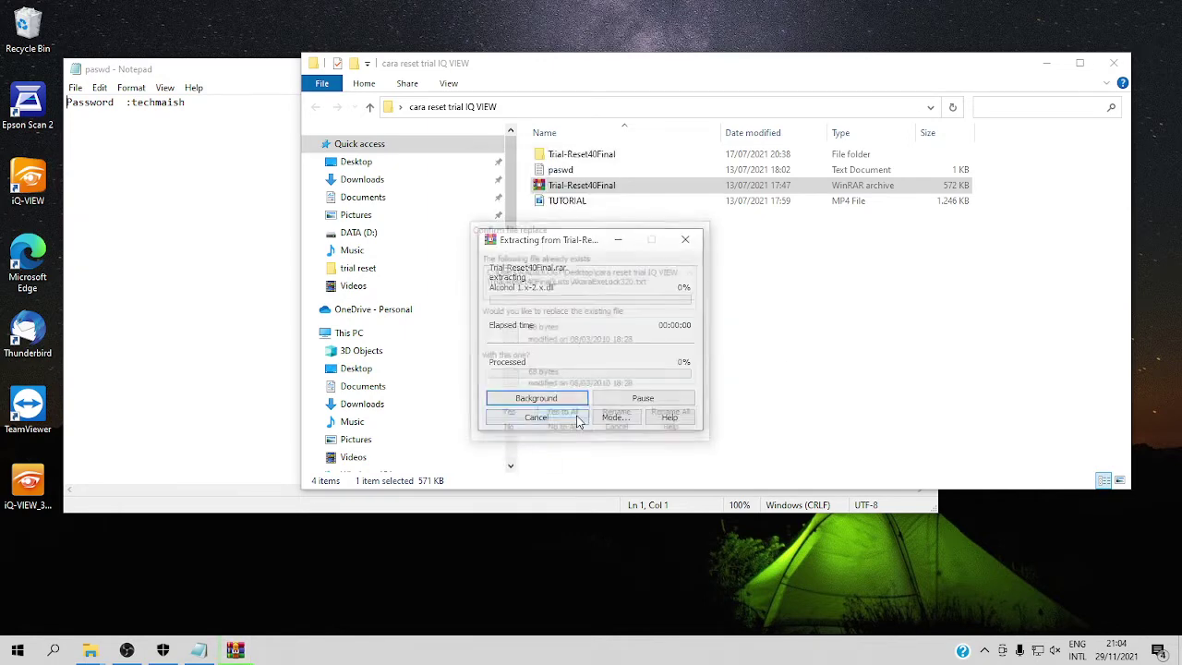
Launch Trial-Reset 4.0 Final from the extracted Trial-Reset40Final folder and start a scan for Armadillo keys
double_click(570, 159)
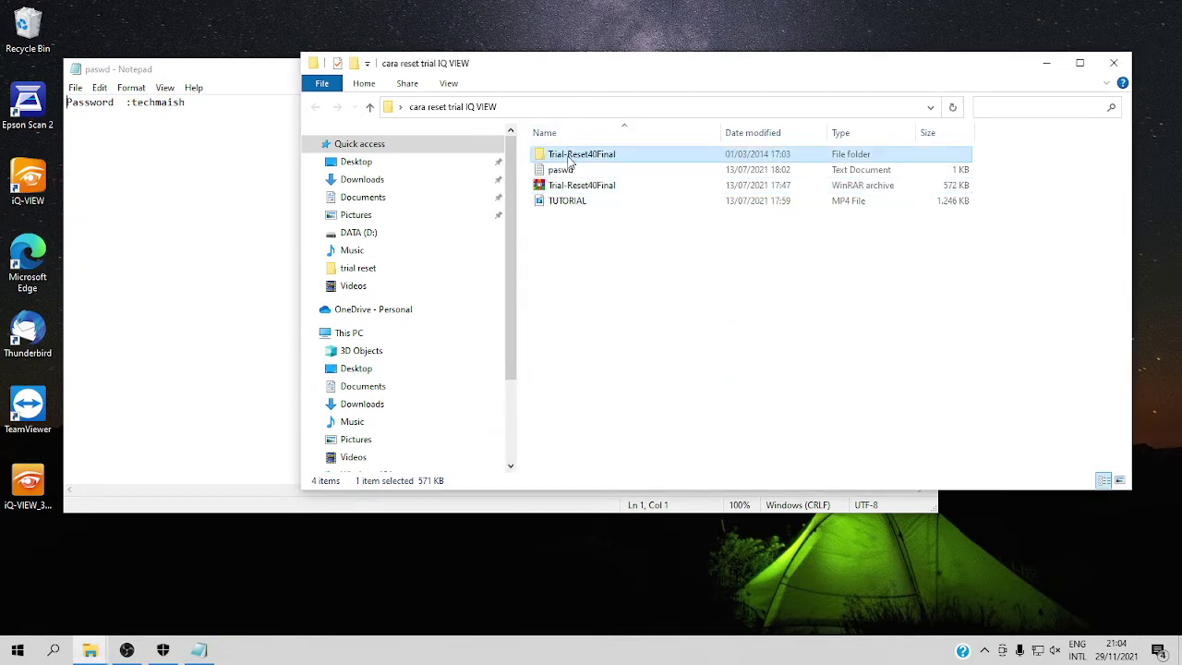
double_click(568, 218)
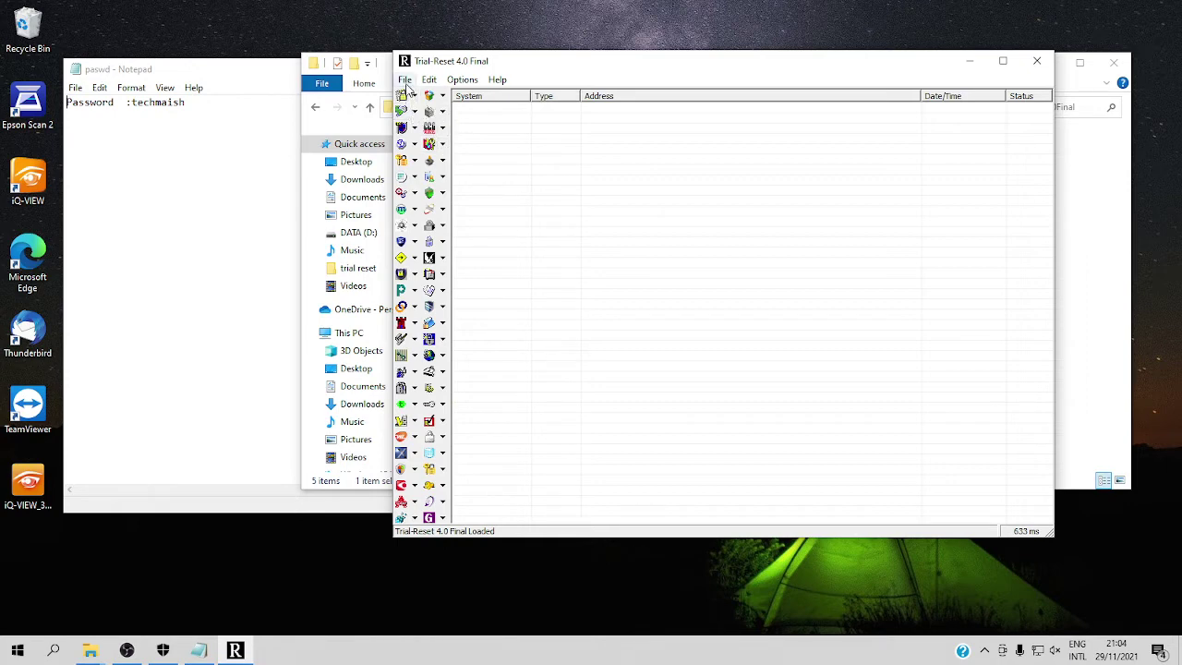
left_click(406, 81)
left_click(406, 82)
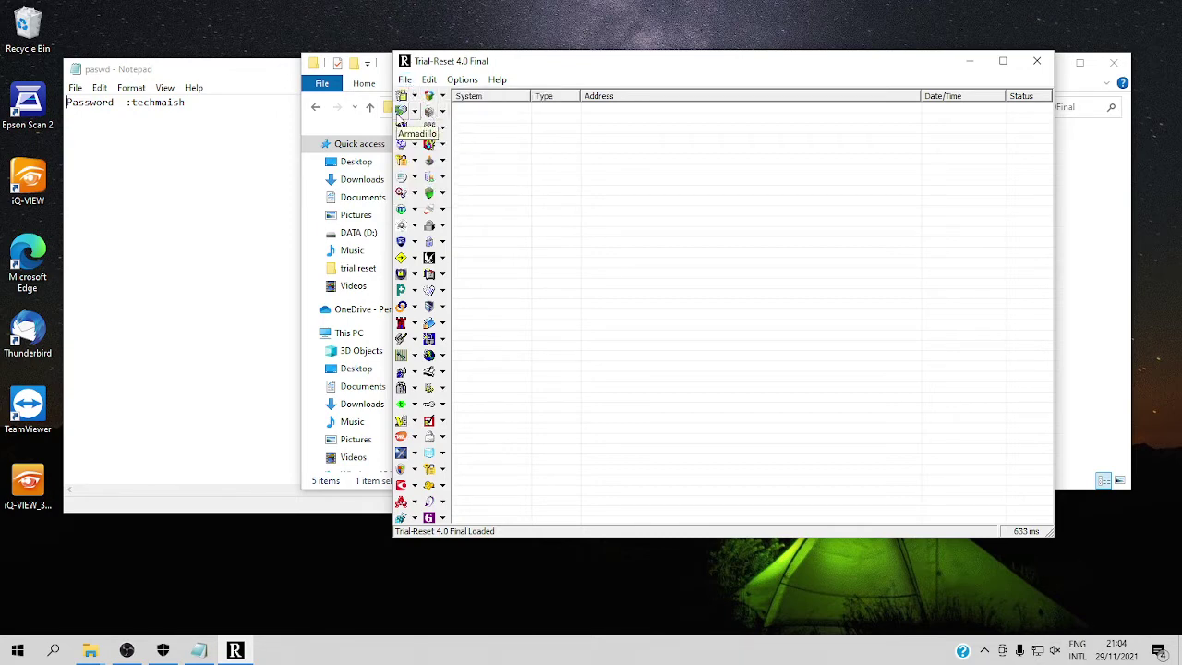
left_click(415, 113)
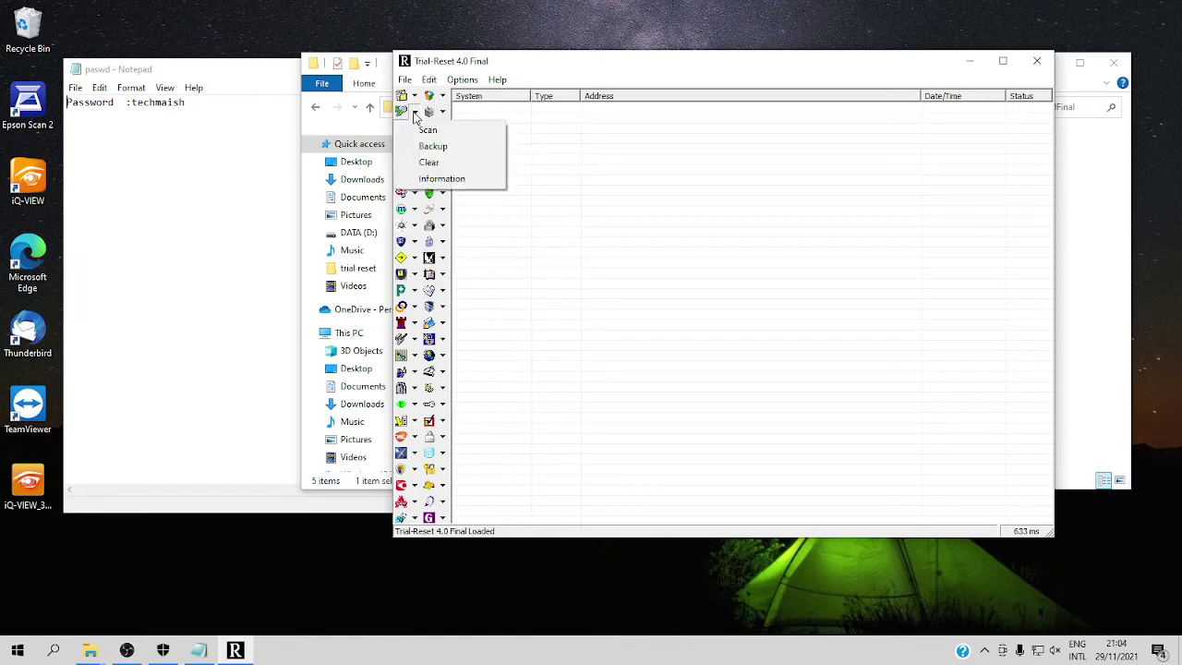
left_click(428, 125)
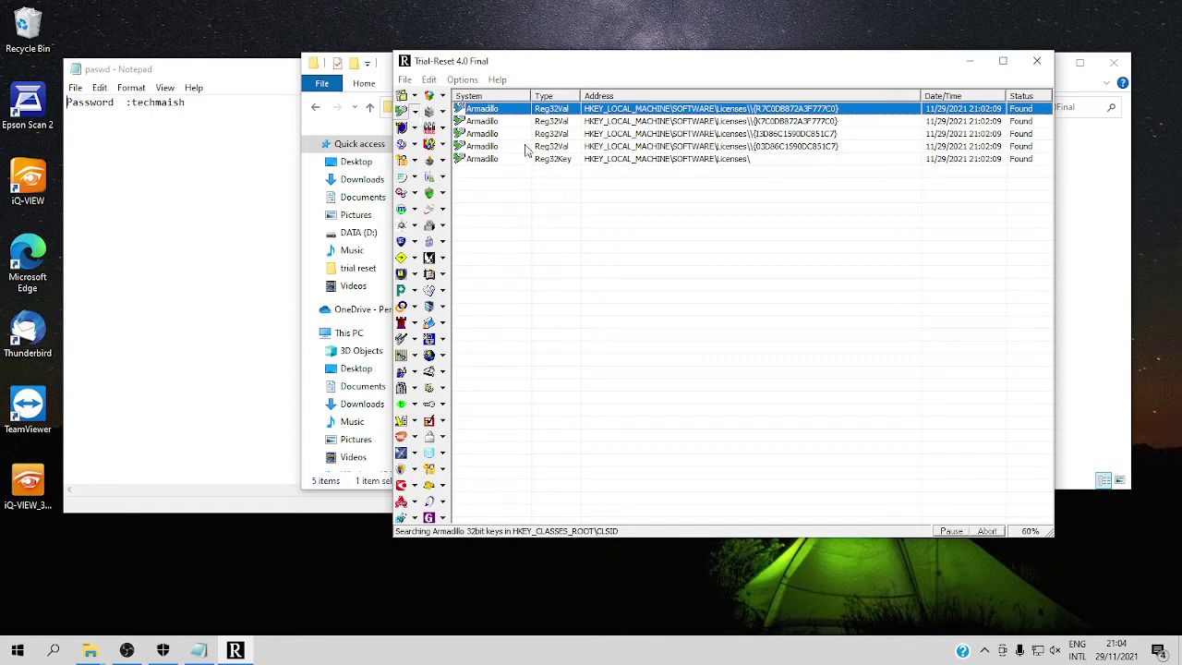
Examine the Armadillo entries in the results list while the scan runs
left_click_drag(751, 195, 681, 137)
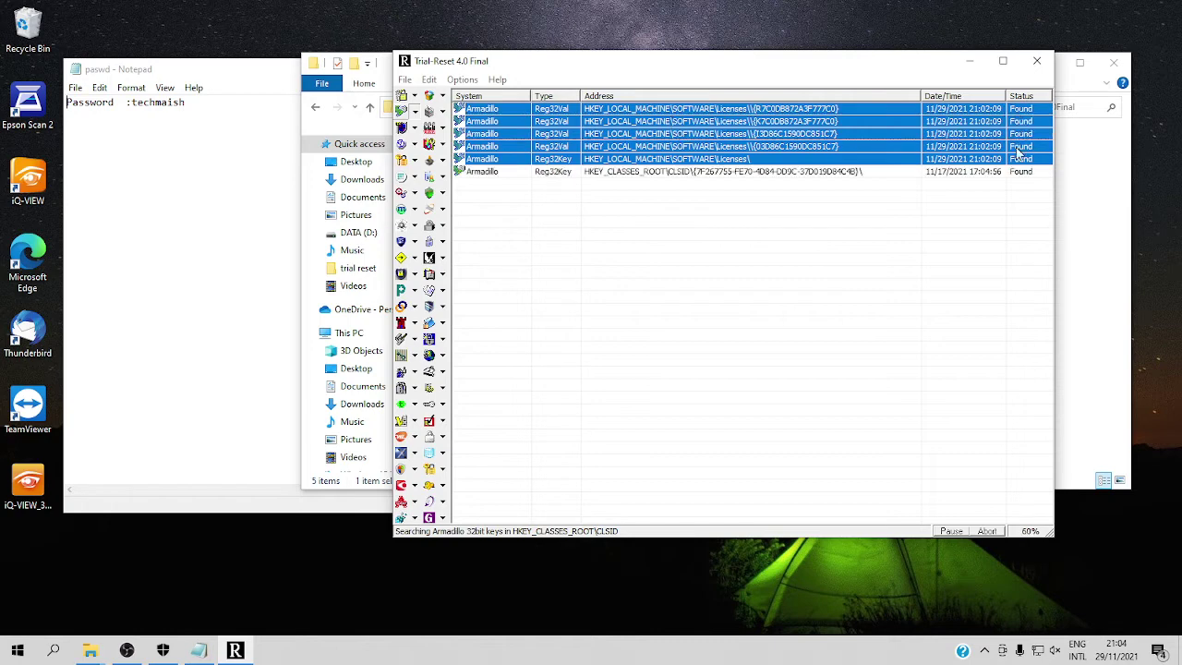
left_click(795, 173)
left_click(787, 146)
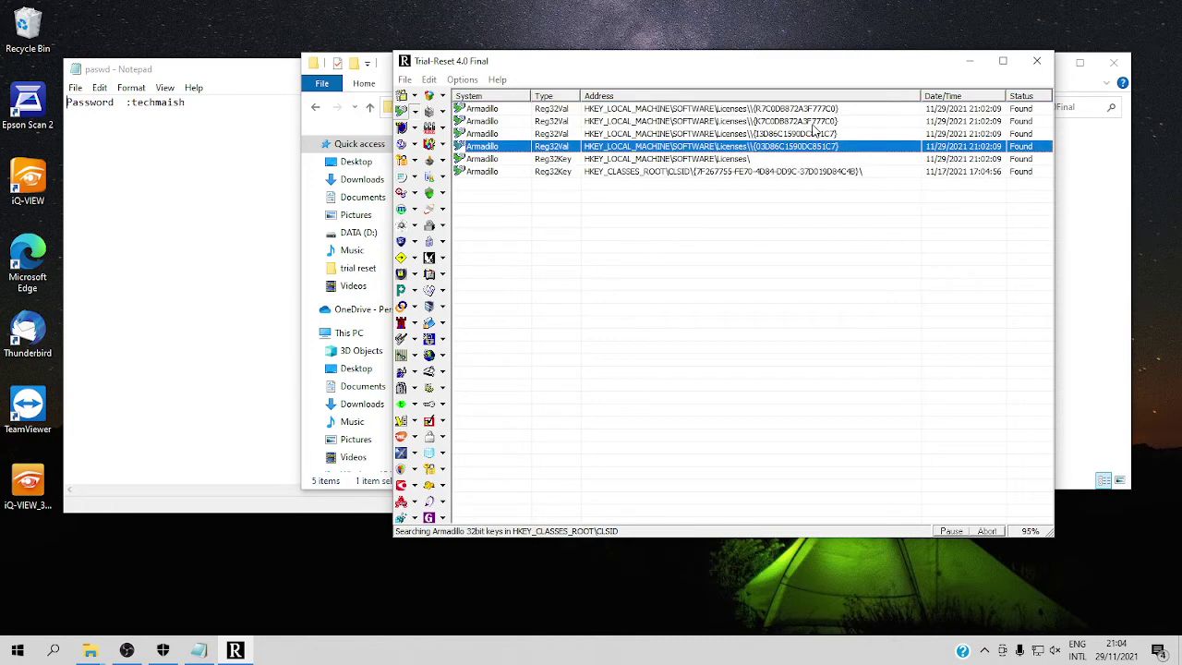
left_click(810, 122)
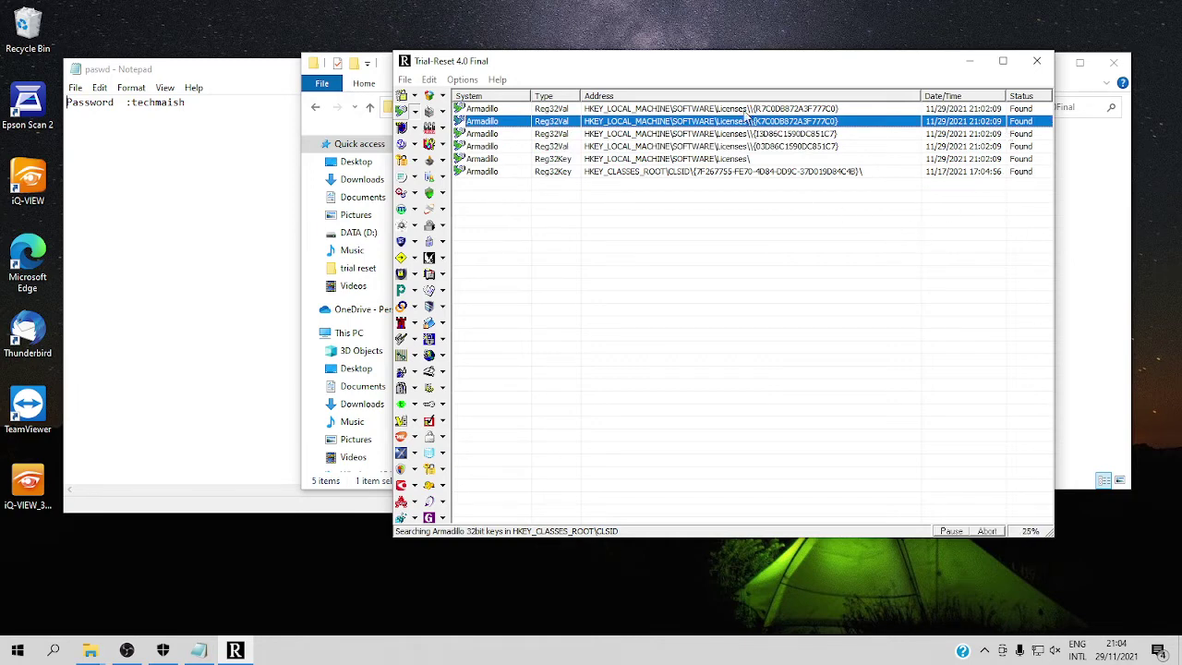
left_click_drag(885, 223, 726, 117)
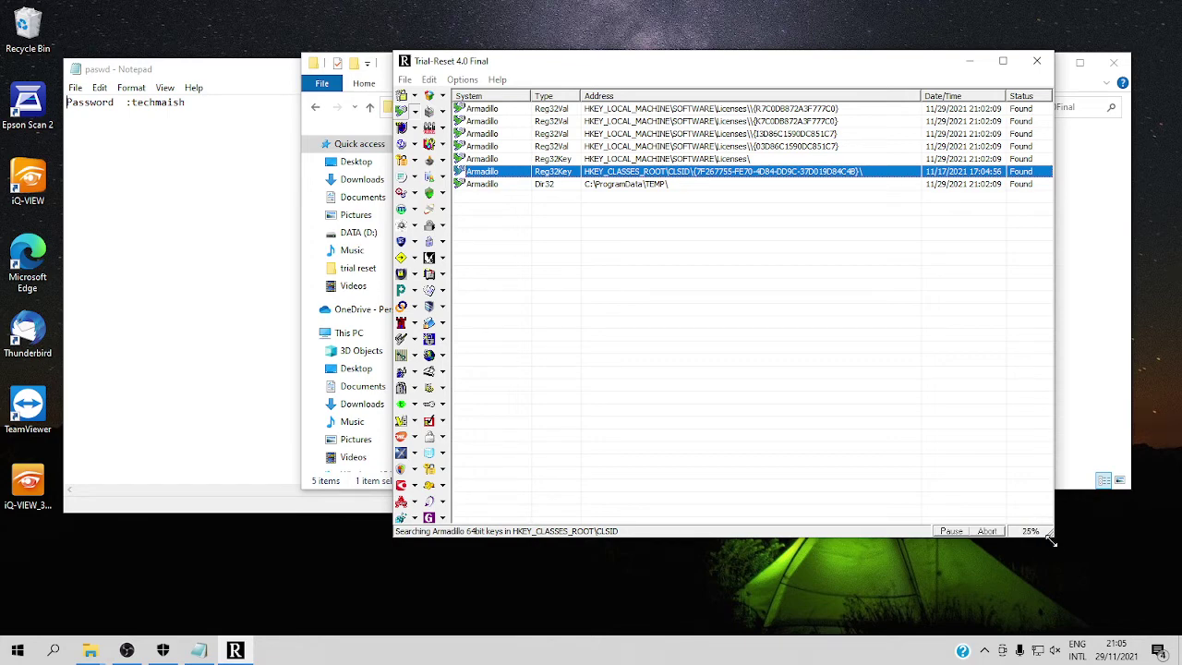
Select all the Armadillo entries found by the scan and delete their keys
left_click_drag(1052, 540, 936, 431)
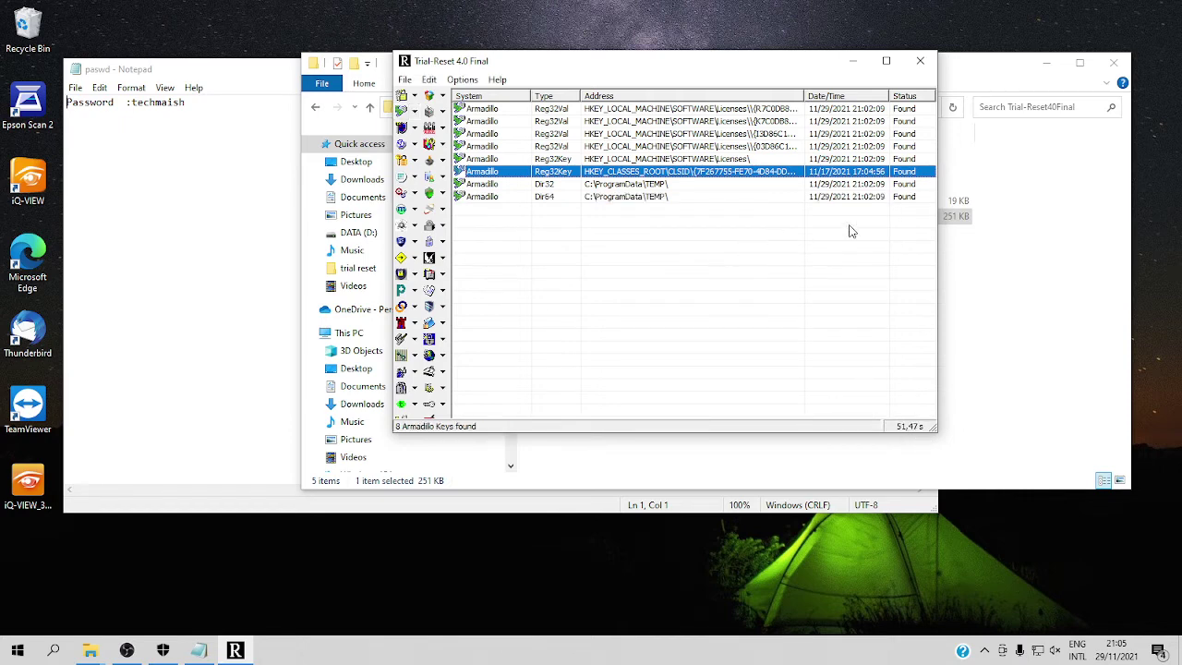
left_click_drag(852, 231, 803, 100)
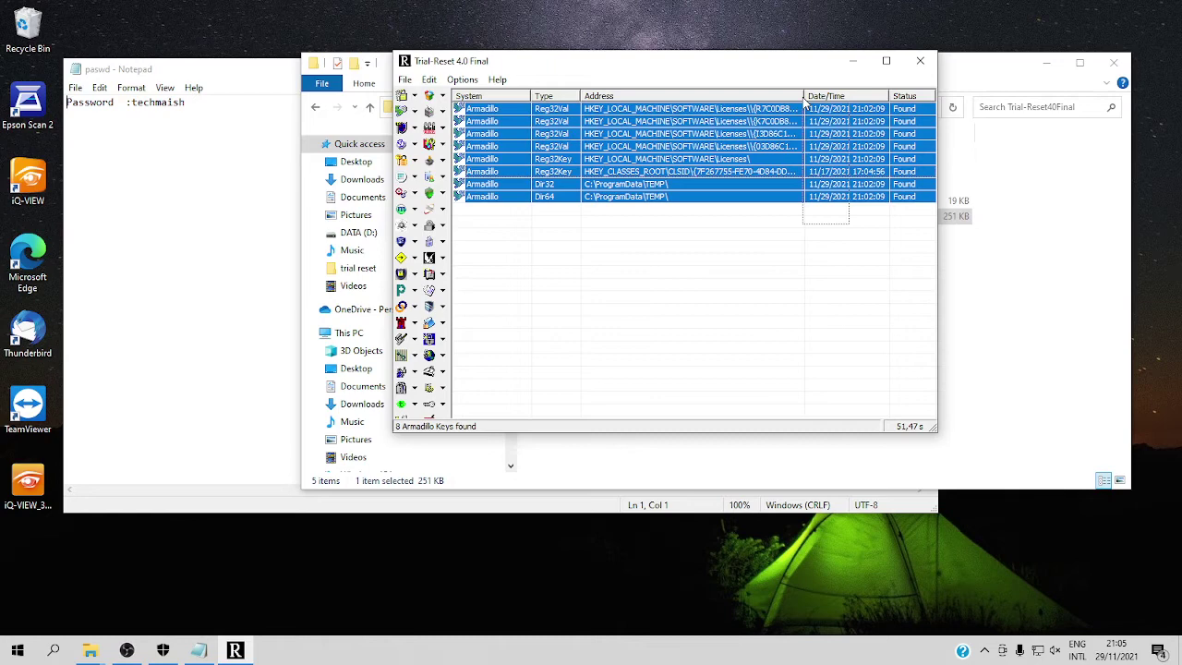
right_click(835, 139)
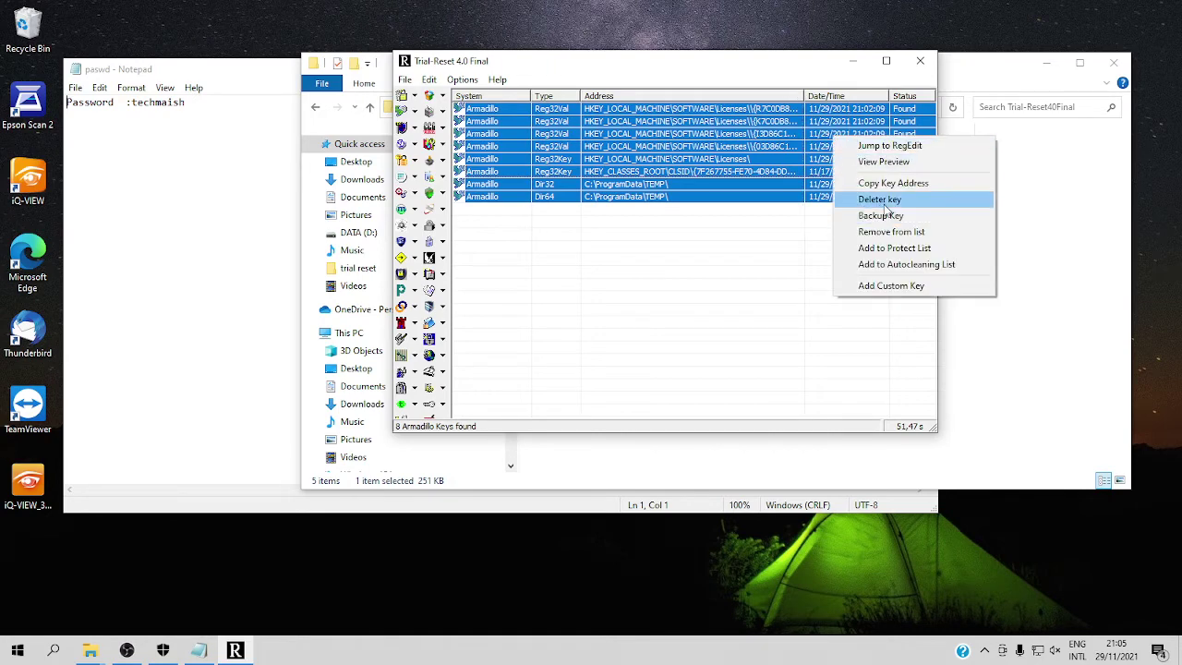
left_click(781, 252)
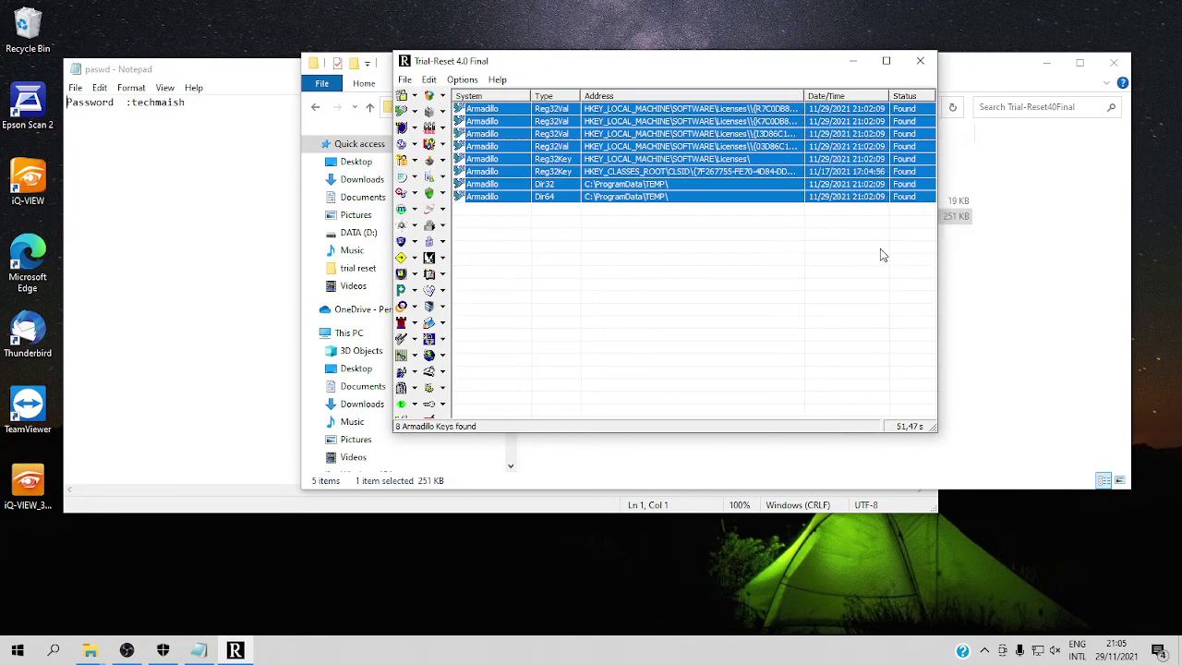
left_click_drag(881, 254, 821, 102)
right_click(906, 202)
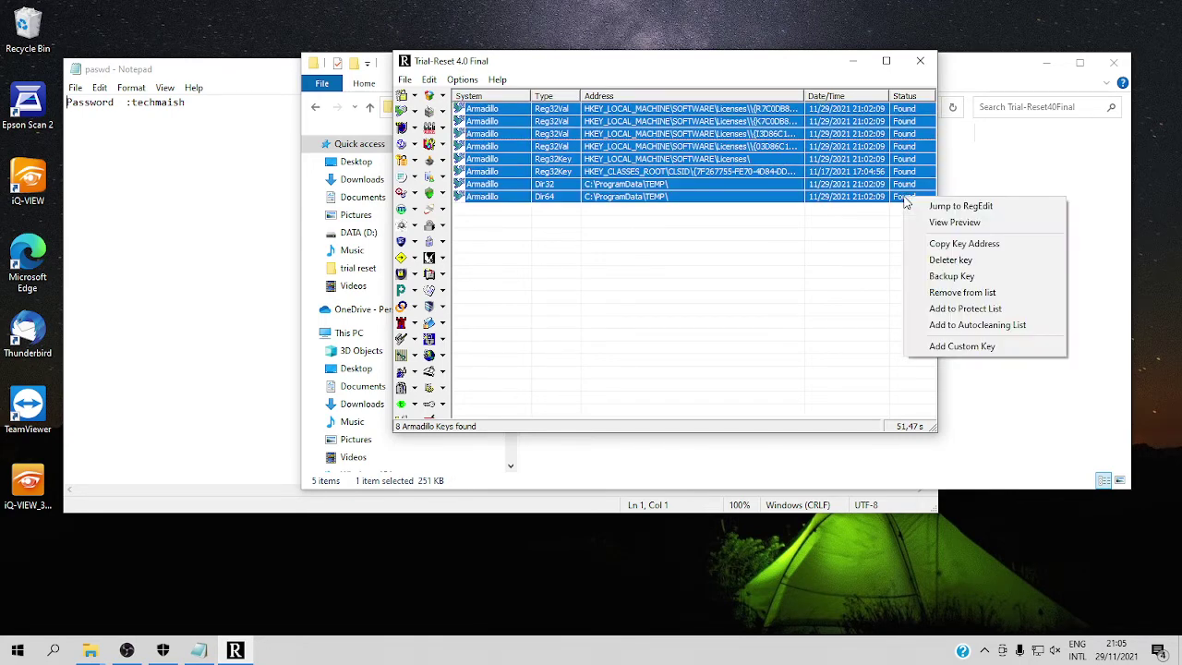
left_click(908, 262)
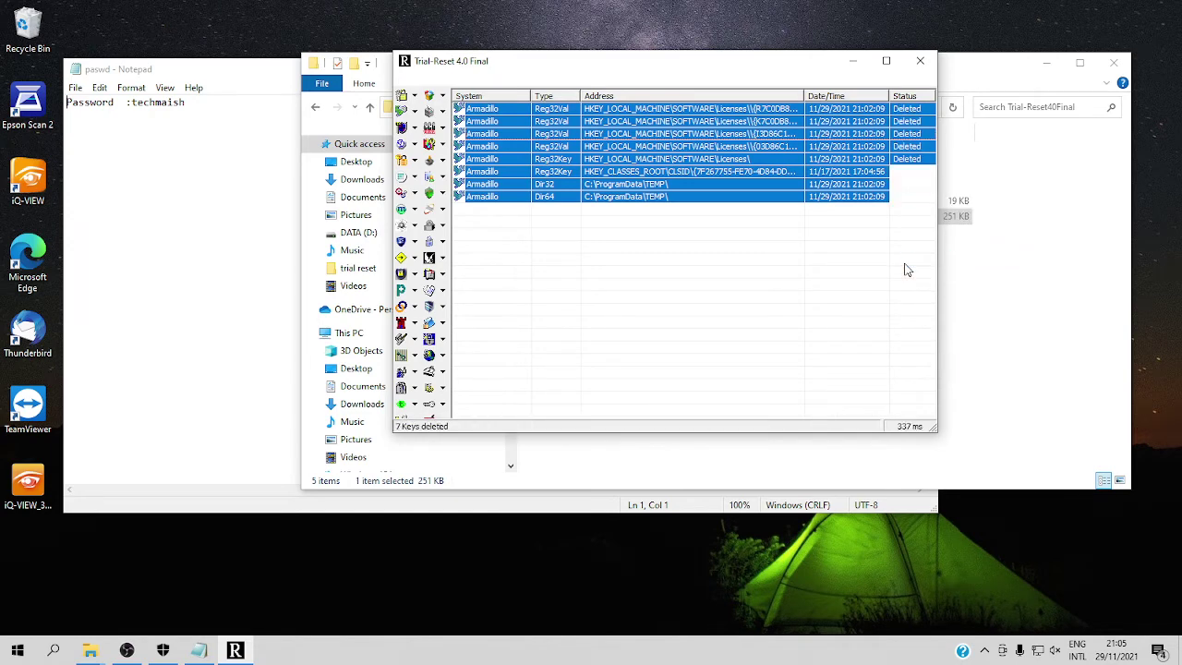
left_click_drag(907, 198, 914, 108)
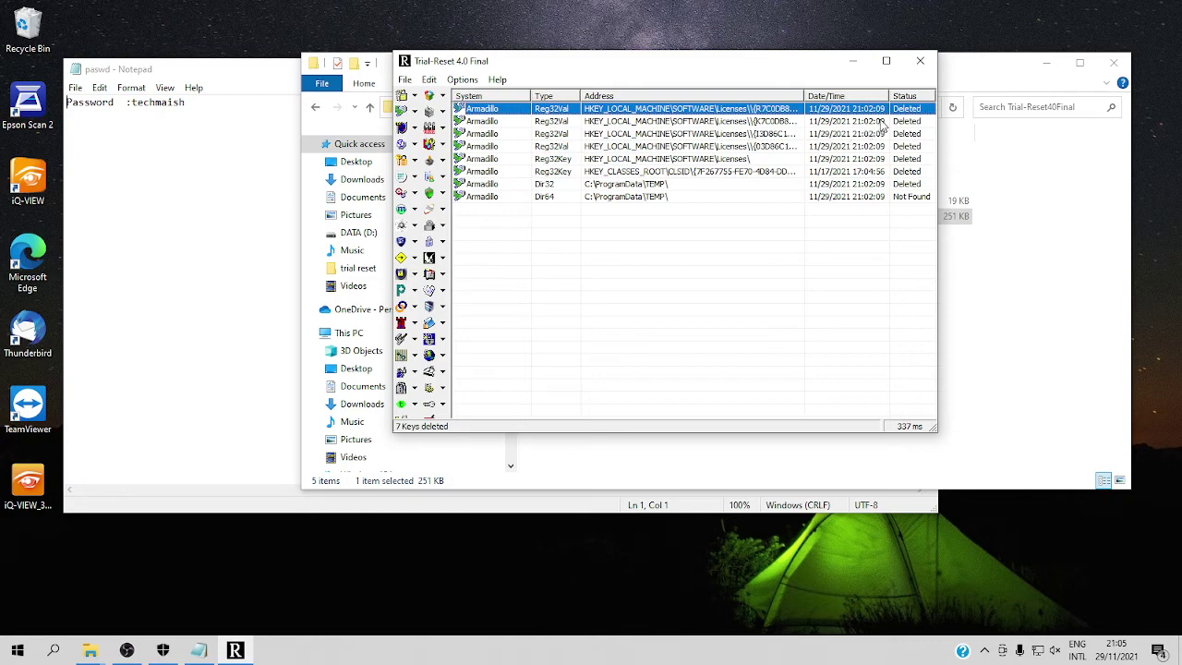
Close Trial-Reset, the Trial-Reset40Final folder window and the paswd text file
left_click(922, 62)
left_click(1102, 65)
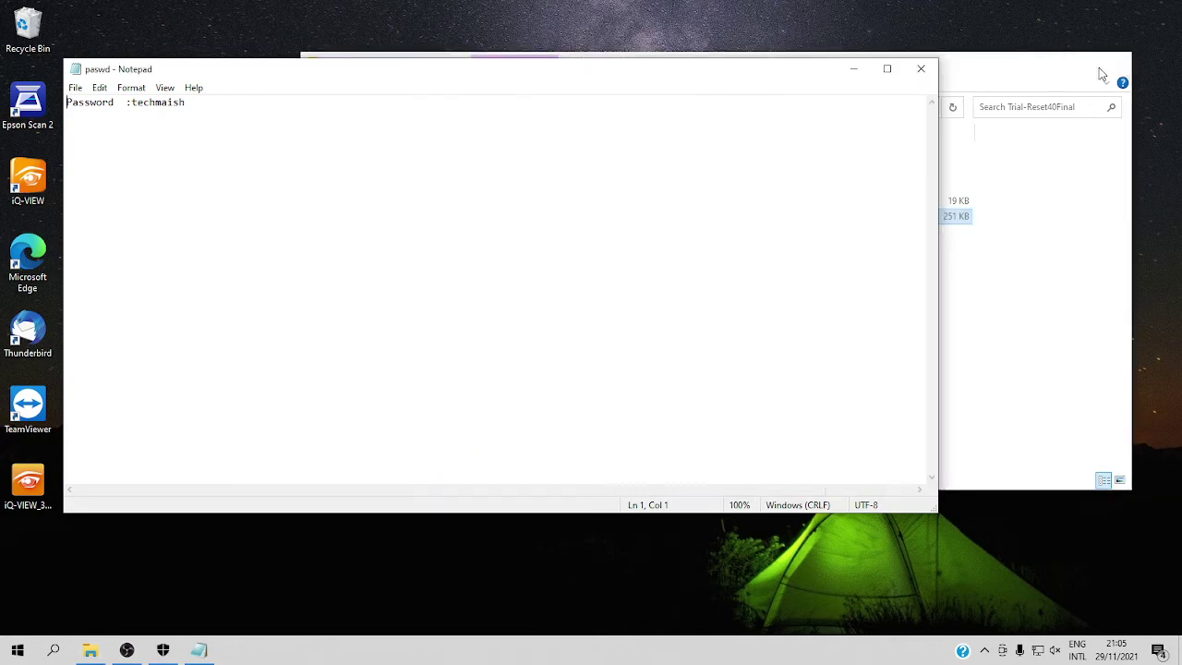
left_click(921, 74)
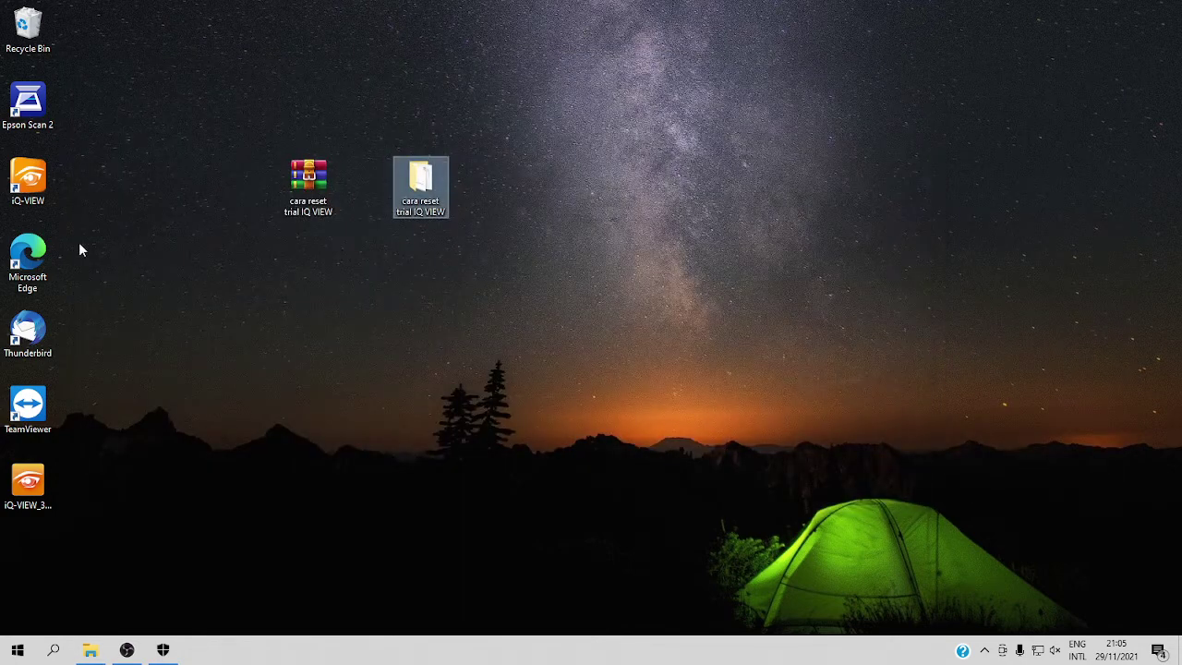
Launch iQ-VIEW from the desktop, check the remaining evaluation days in the reminder, and continue into the program
double_click(28, 180)
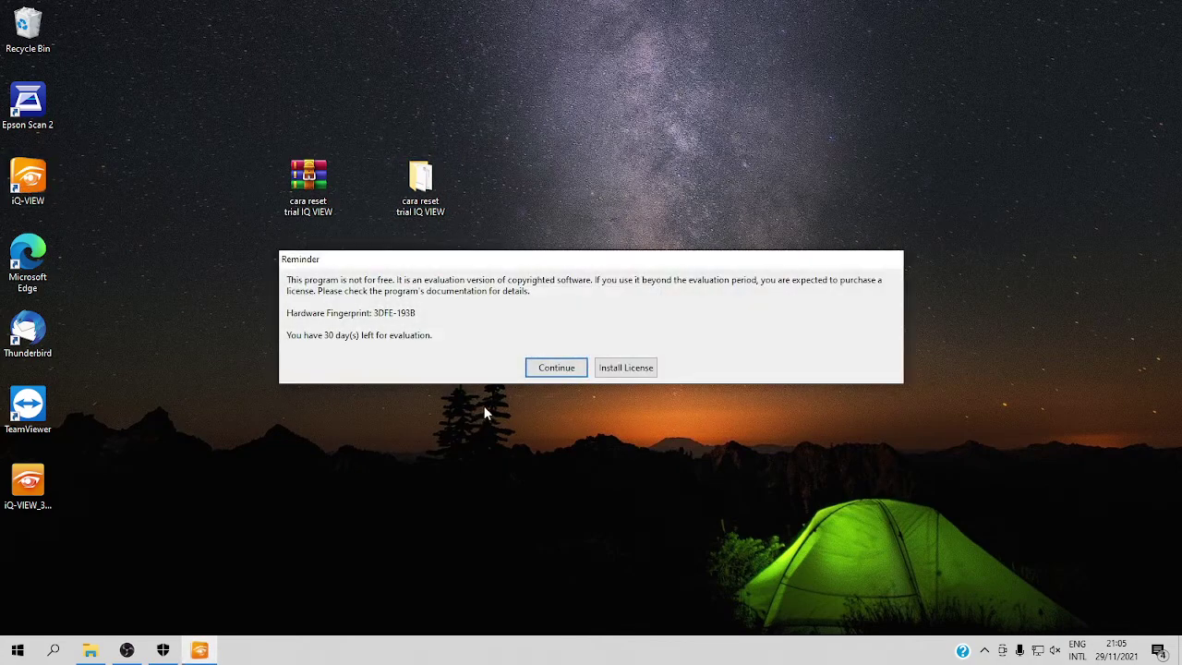
left_click_drag(336, 334, 375, 336)
left_click_drag(303, 335, 381, 346)
left_click_drag(304, 335, 394, 335)
left_click(407, 349)
left_click_drag(323, 335, 286, 335)
left_click(556, 368)
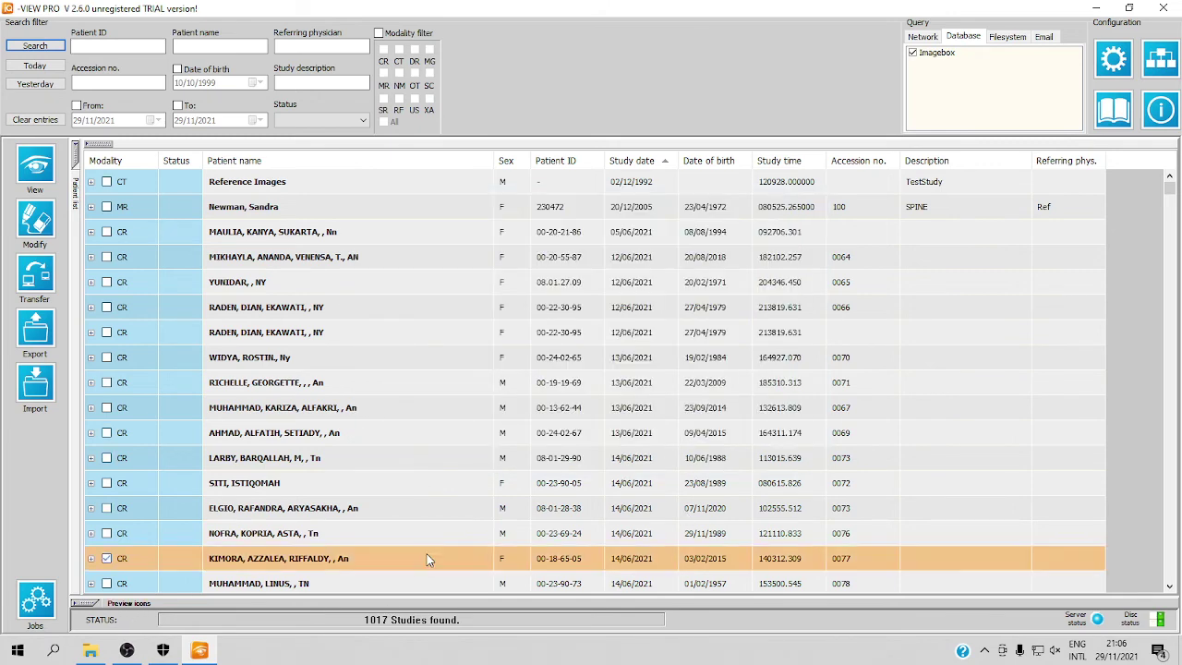
Look through the patient study list of the Imagebox database
scroll(427, 557, "down", 10)
scroll(427, 559, "down", 15)
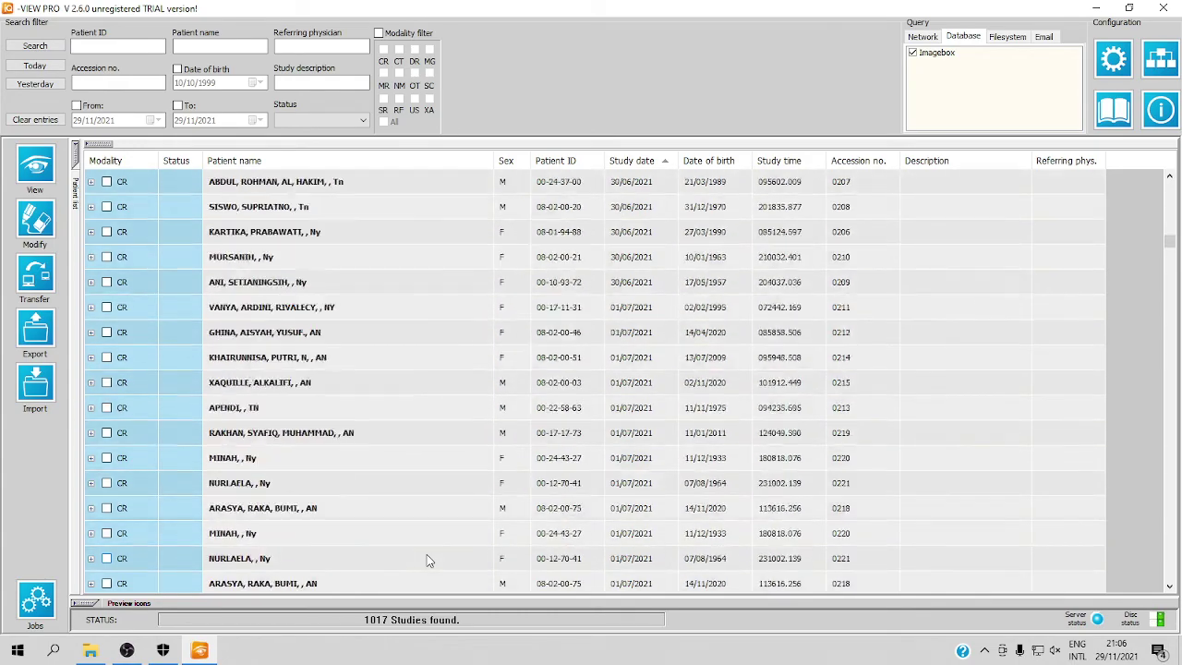
scroll(427, 560, "down", 15)
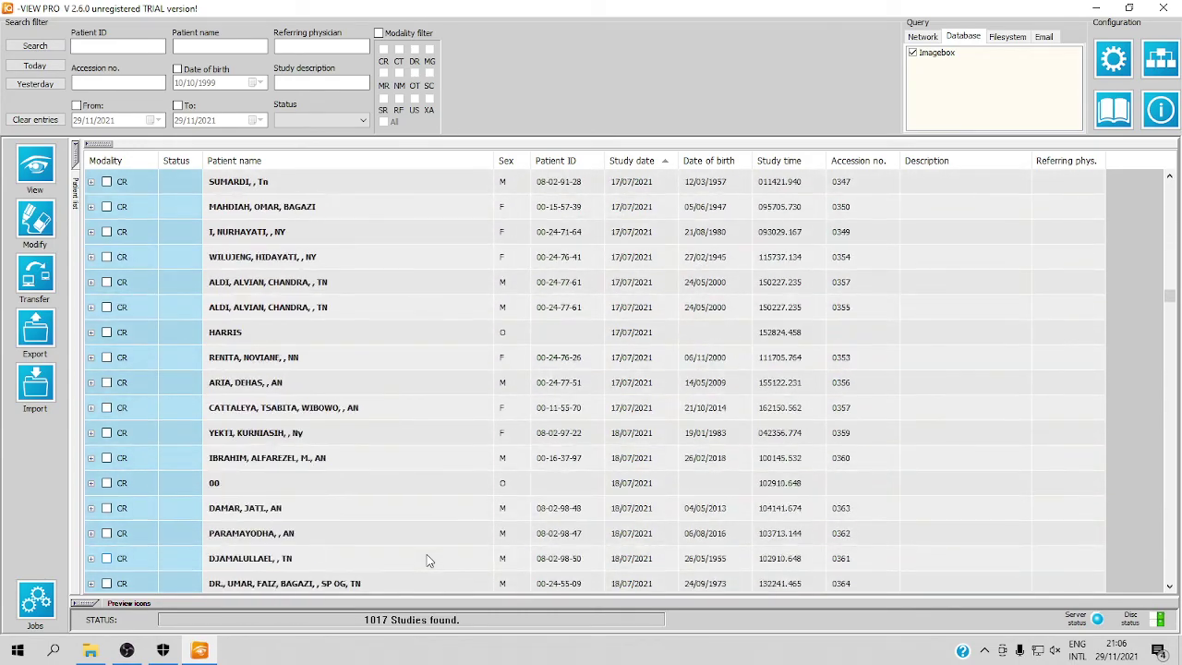
scroll(426, 554, "down", 1)
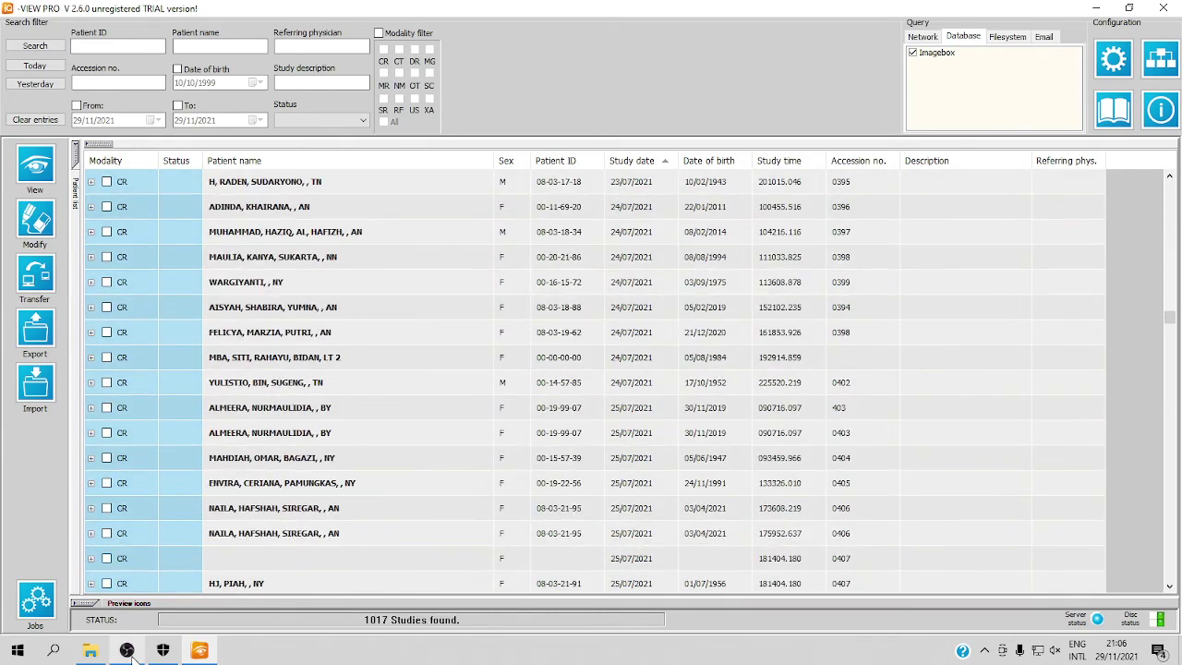